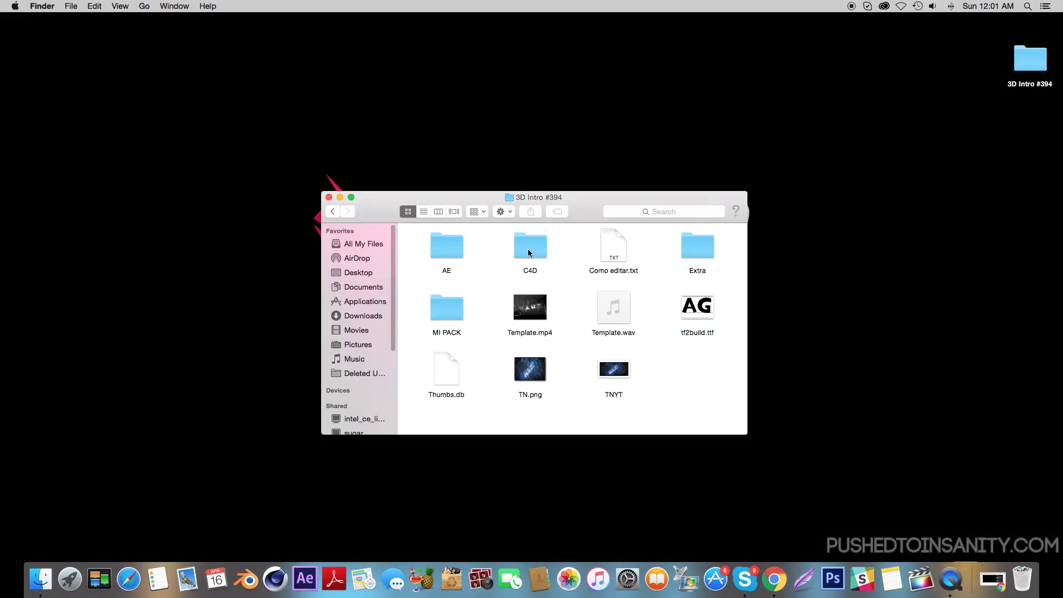
# Step: Install the tf2build.ttf font as TF2 Build, then close Font Book
pyautogui.doubleClick(698, 310)
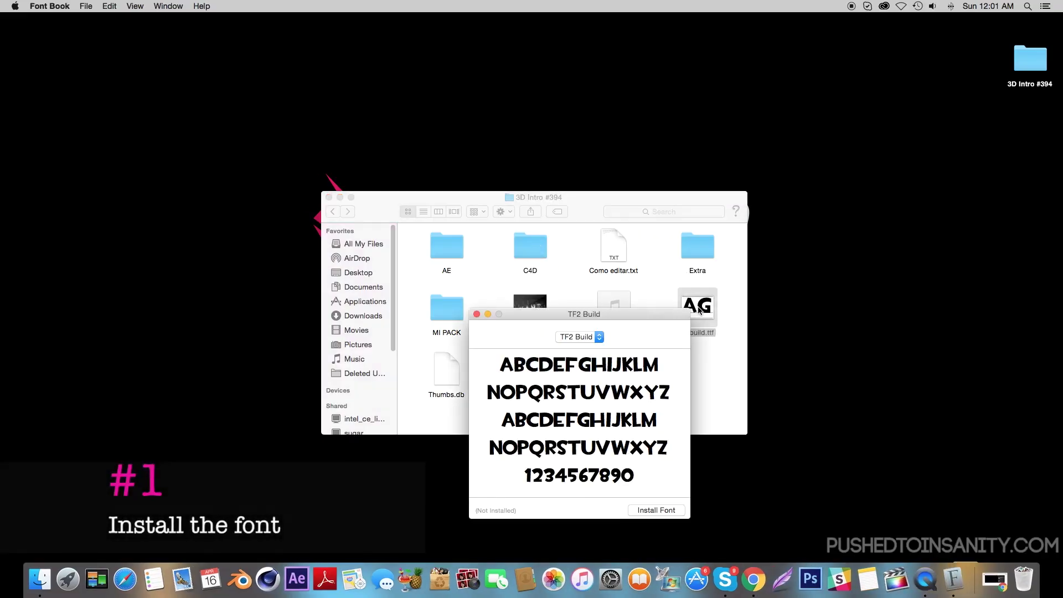
pyautogui.click(669, 509)
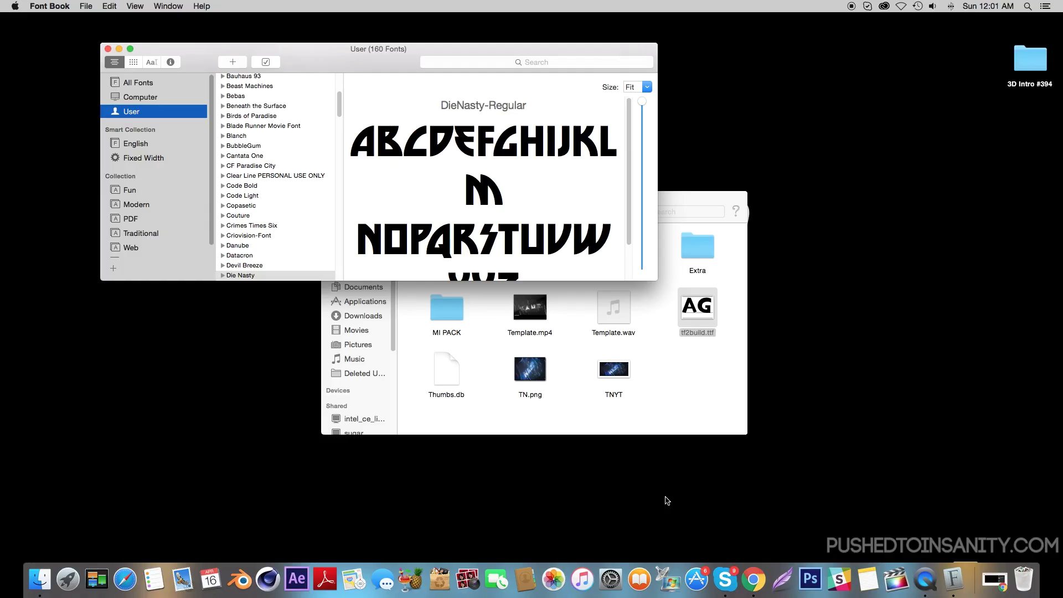
pyautogui.click(108, 49)
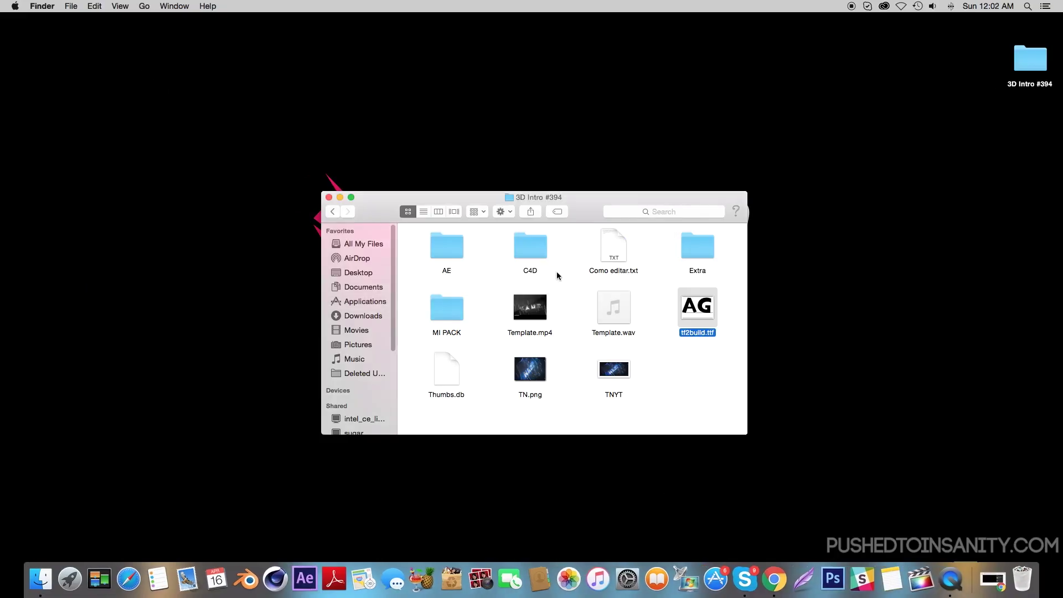
# Step: Open C4D.c4d from the C4D folder in Cinema 4D and scrub to a later frame
pyautogui.click(581, 279)
pyautogui.doubleClick(536, 249)
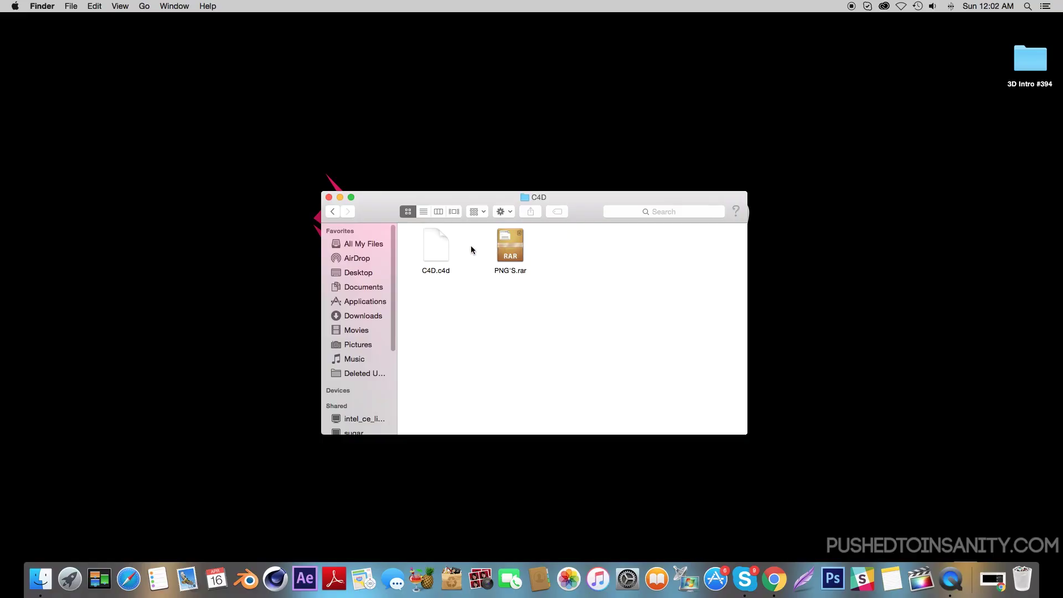
pyautogui.rightClick(440, 243)
pyautogui.moveTo(467, 264)
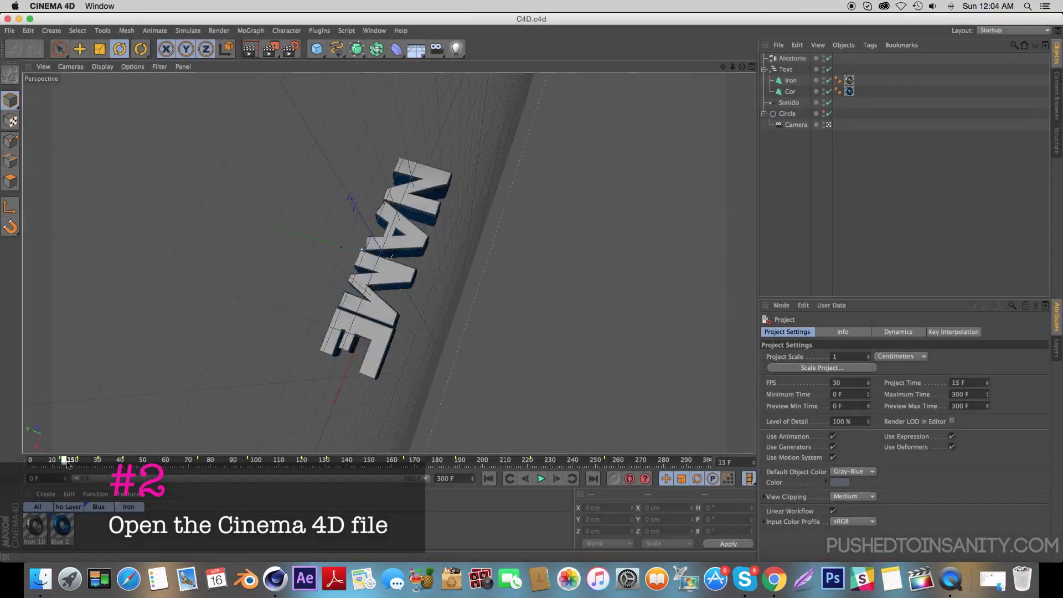
pyautogui.moveTo(67, 464); pyautogui.dragTo(591, 470)
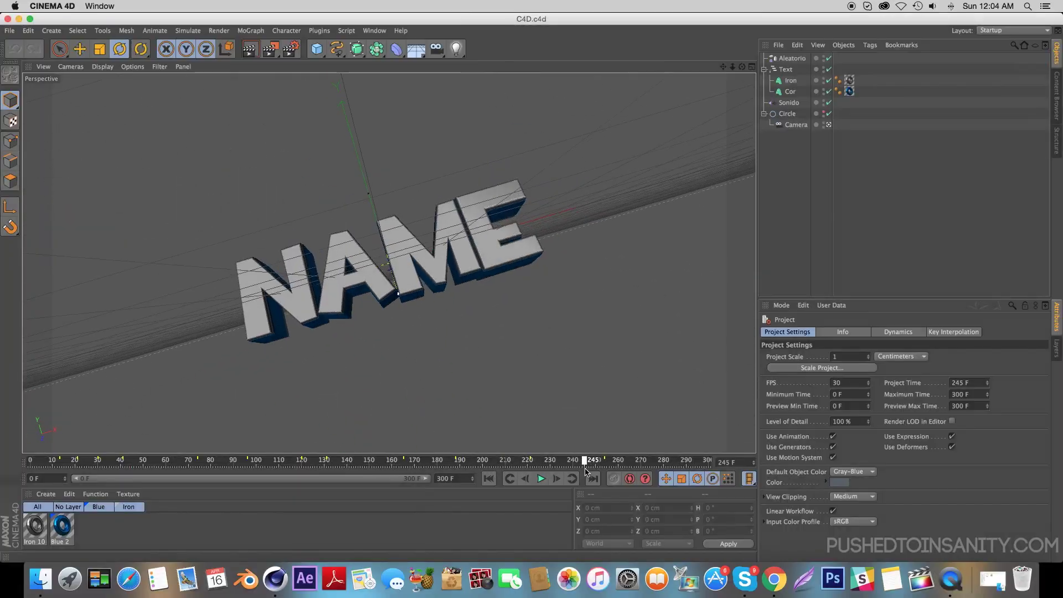
# Step: Replace NAME with INSANITY in the Iron and Cor text objects and render a preview
pyautogui.click(249, 49)
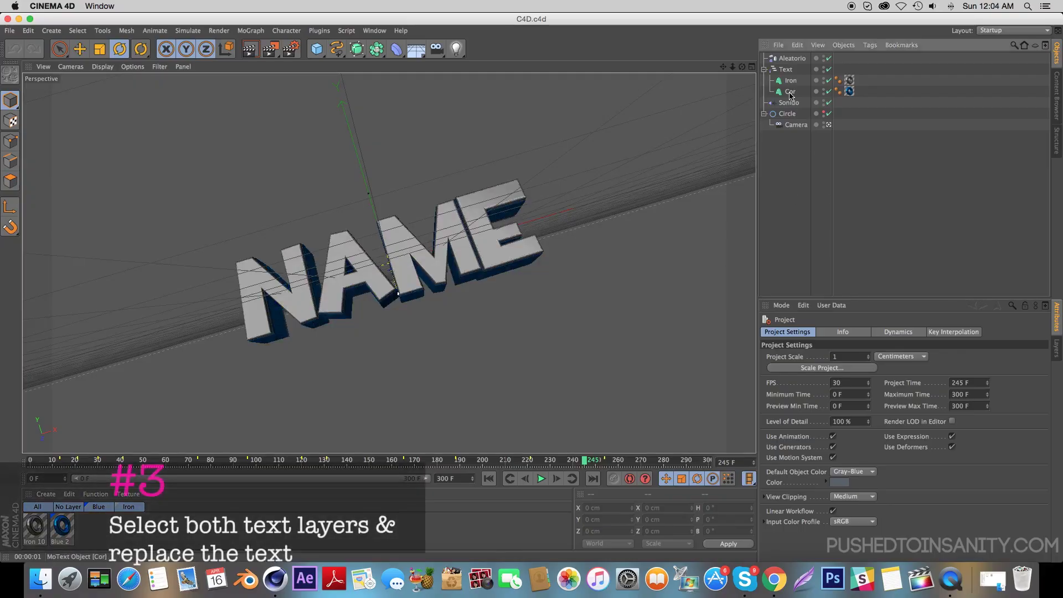
pyautogui.click(790, 92)
pyautogui.keyDown('shift'); pyautogui.click(789, 83); pyautogui.keyUp('shift')
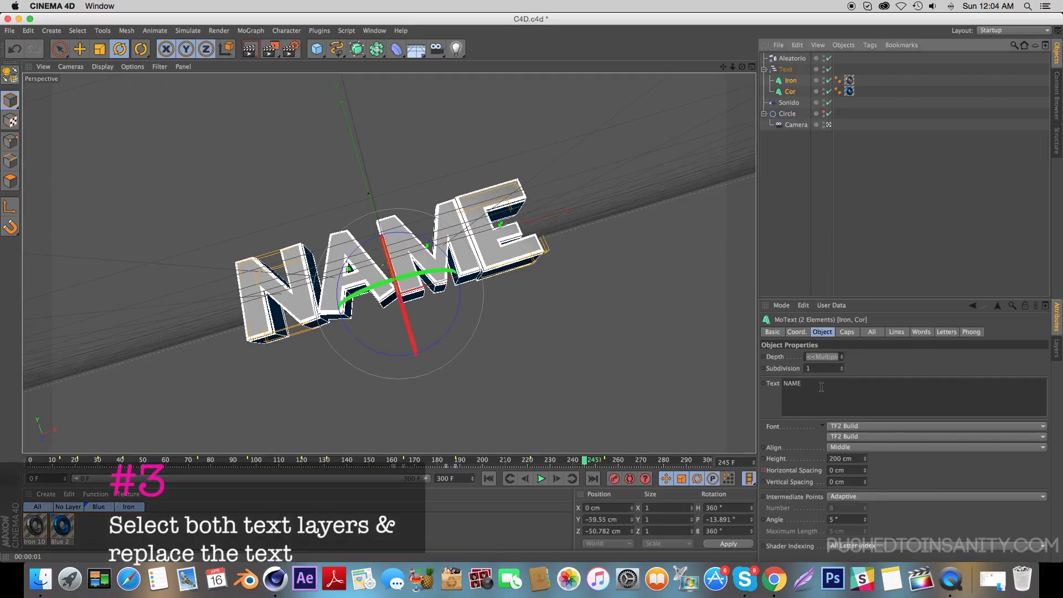
pyautogui.moveTo(821, 387); pyautogui.dragTo(759, 382)
pyautogui.write('INSANITY')
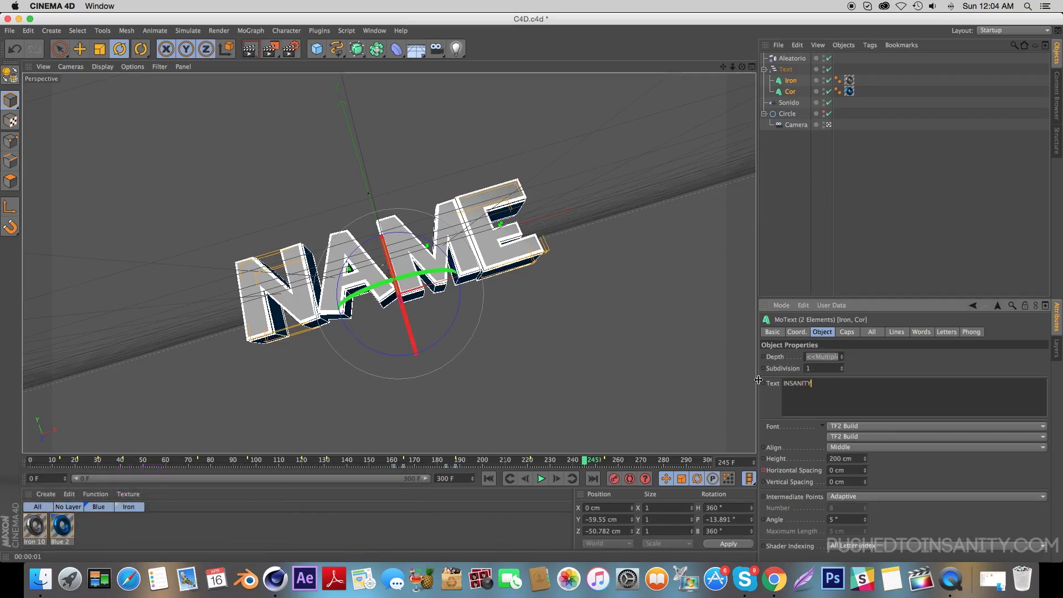
pyautogui.click(502, 303)
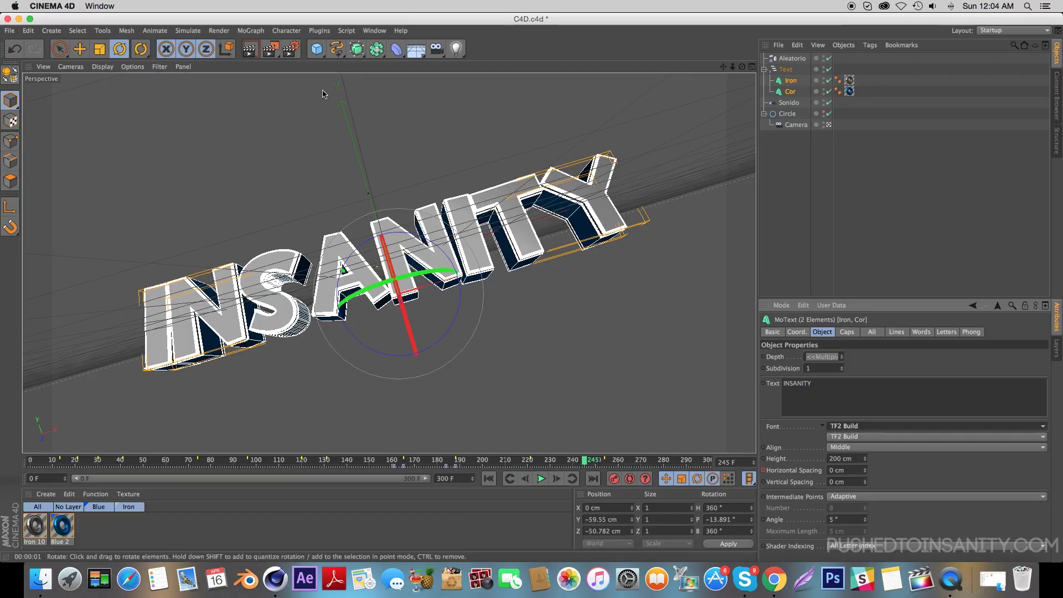
pyautogui.hotkey('ctrl', 'r')
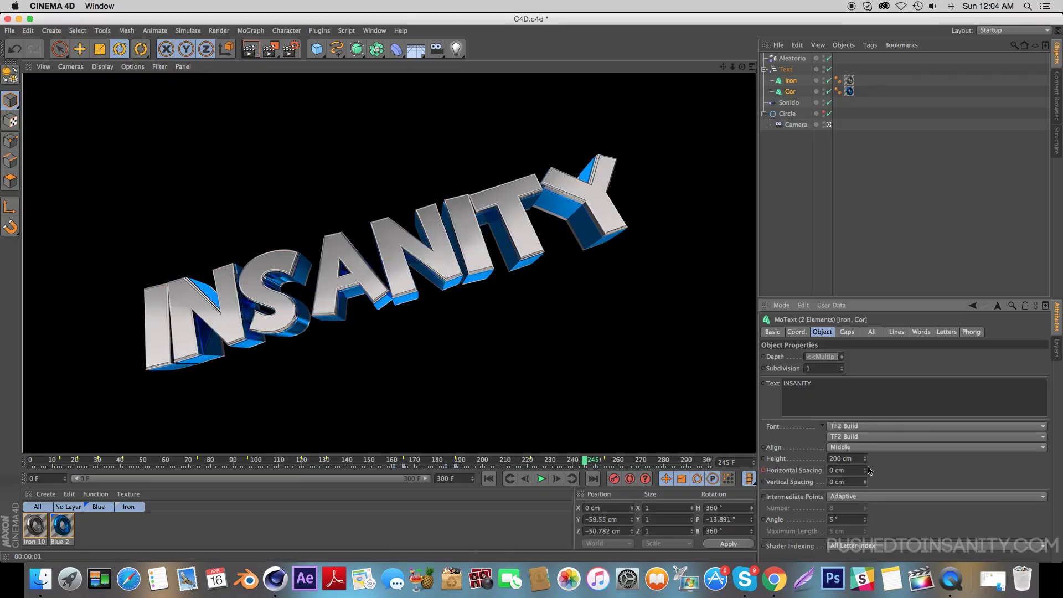
# Step: Set the text height back to 200 cm and deselect all objects
pyautogui.moveTo(865, 458)
pyautogui.mouseDown()
pyautogui.moveTo(865, 487)
pyautogui.moveTo(864, 420)
pyautogui.mouseUp()
pyautogui.click(848, 469)
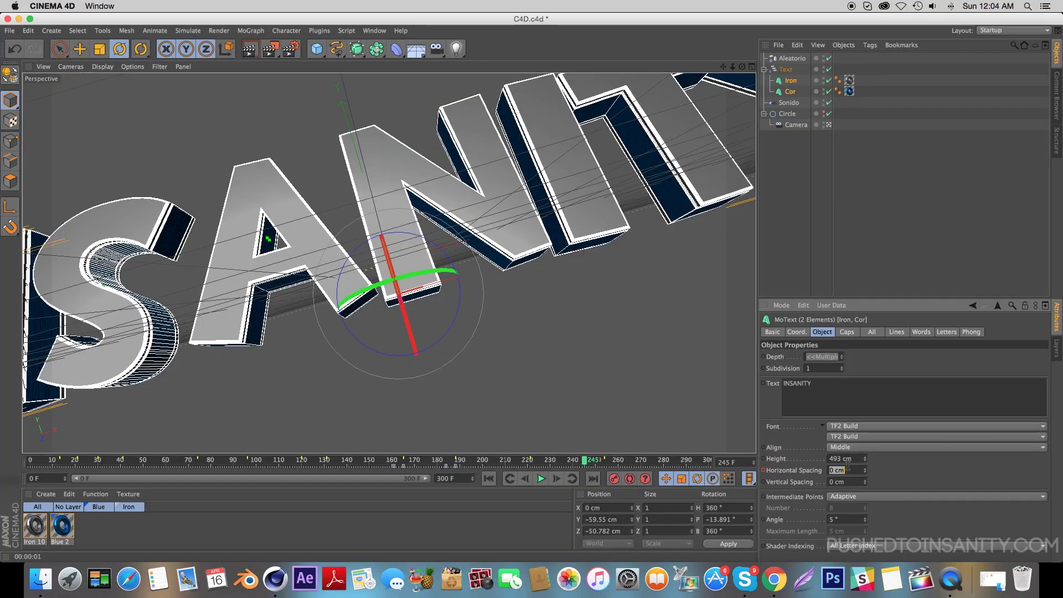
pyautogui.click(848, 459)
pyautogui.write('200')
pyautogui.press('Return')
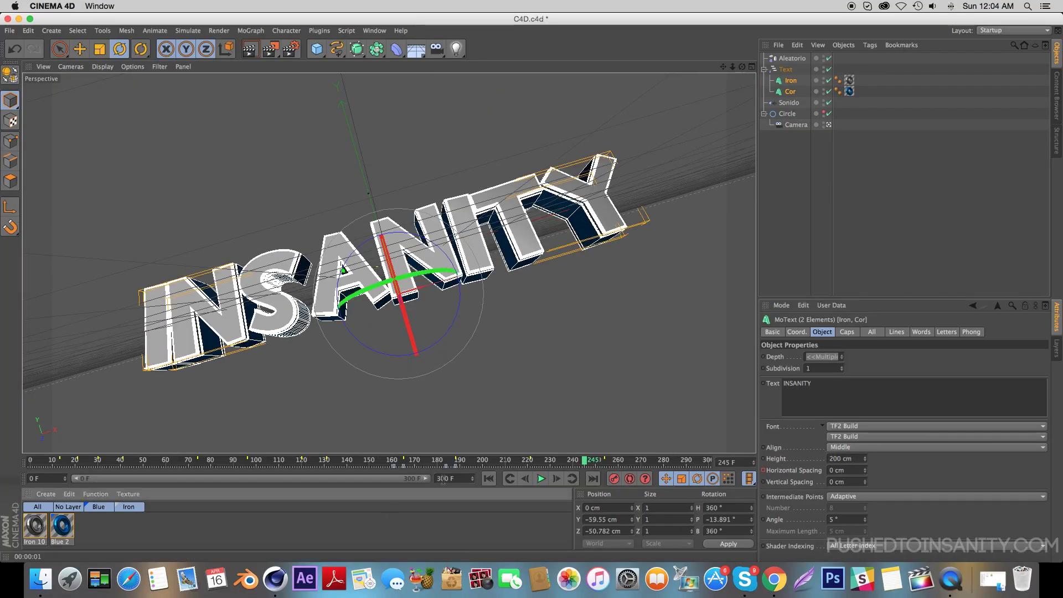
pyautogui.click(408, 431)
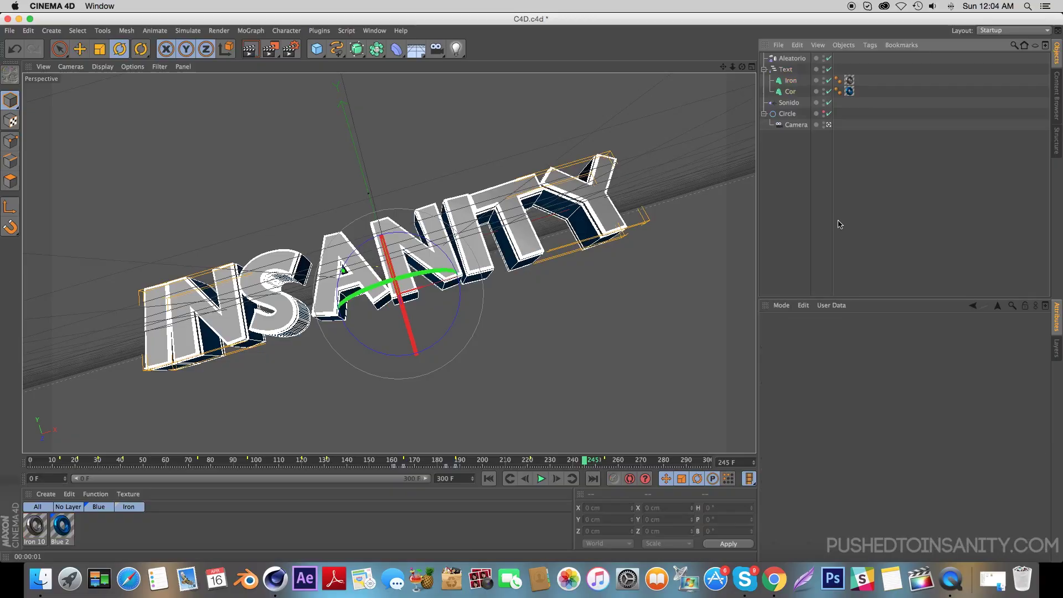
# Step: Make the Blue 2 material's colour and reflection red, then render a preview
pyautogui.click(61, 529)
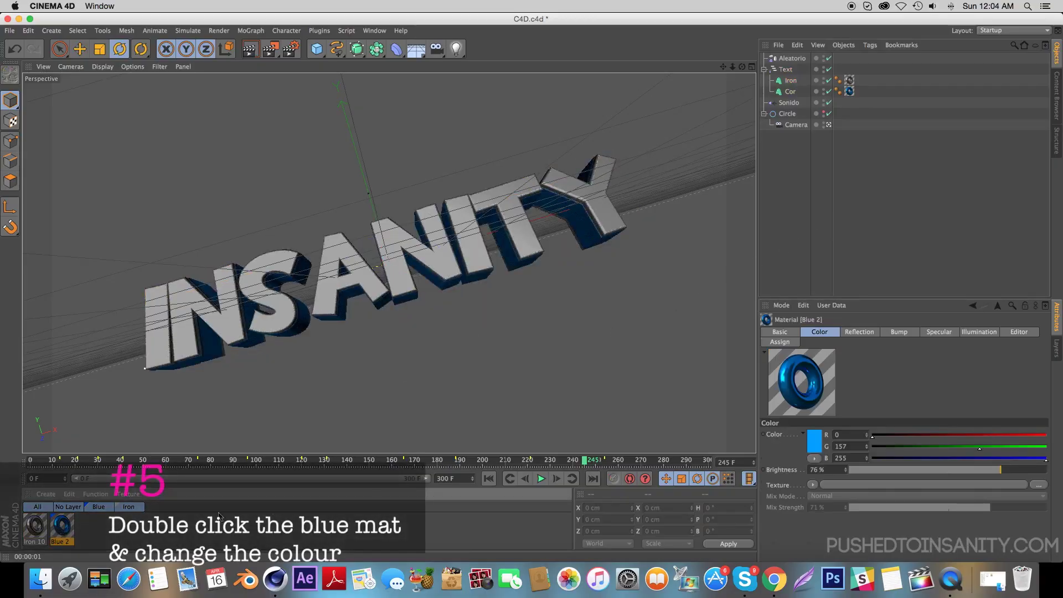
pyautogui.click(814, 441)
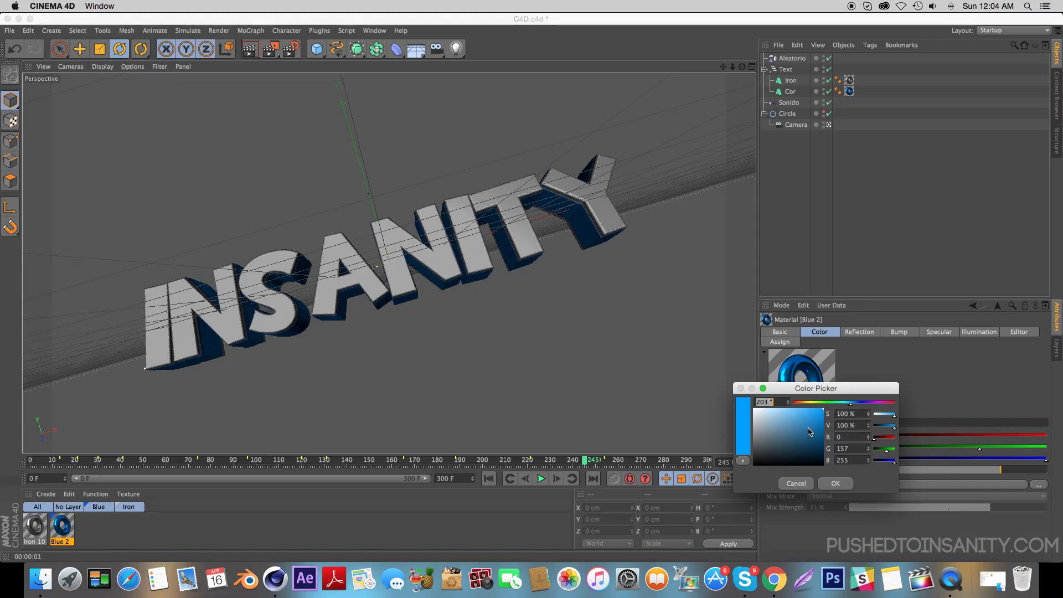
pyautogui.moveTo(810, 407); pyautogui.dragTo(783, 404)
pyautogui.click(833, 483)
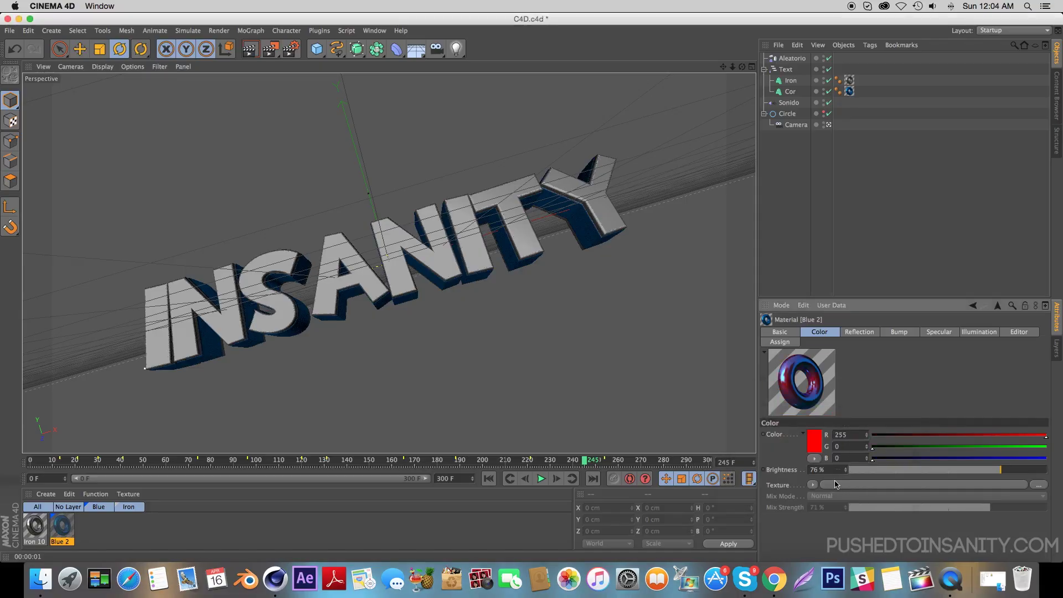
pyautogui.click(862, 333)
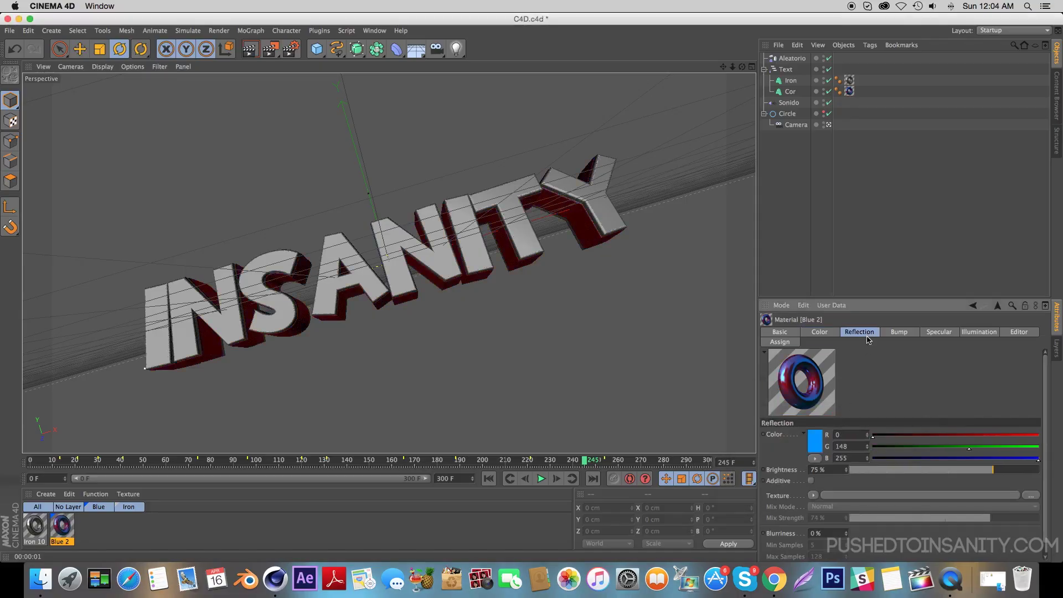
pyautogui.click(821, 438)
pyautogui.click(767, 406)
pyautogui.click(843, 485)
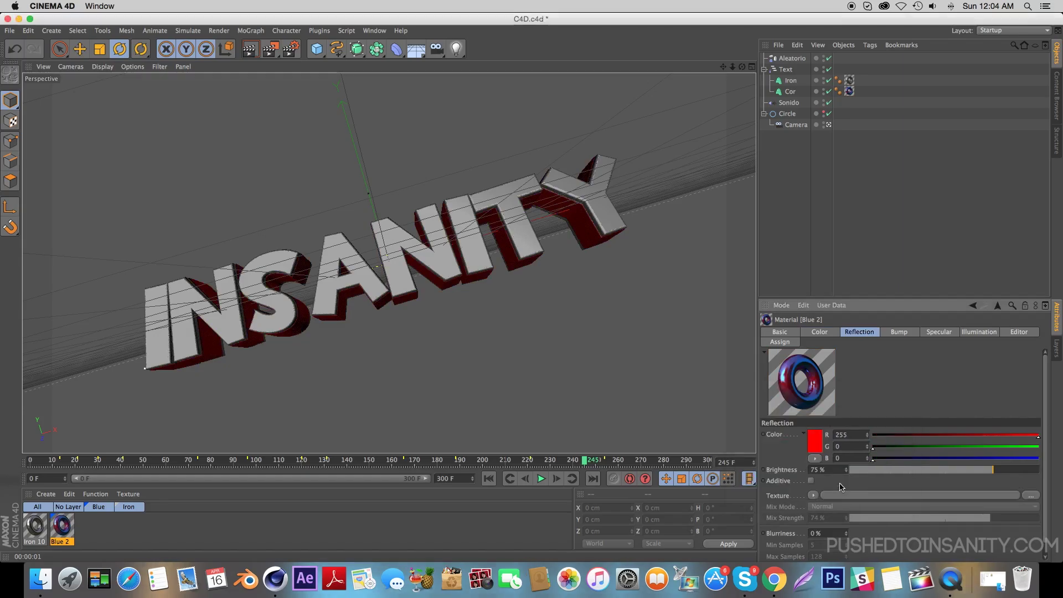
pyautogui.click(250, 50)
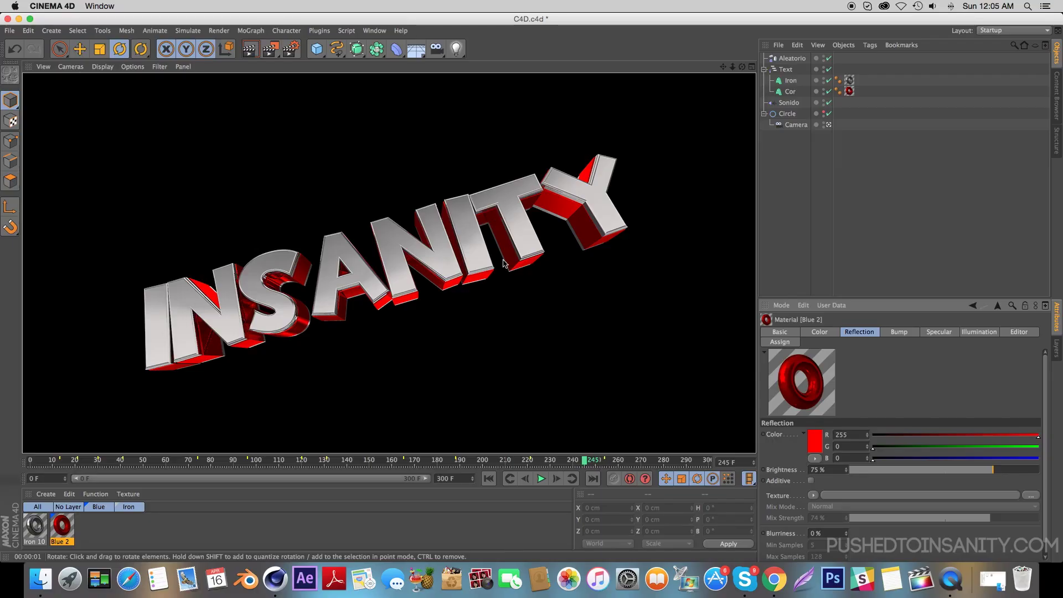
# Step: Try yellow-green for reflection and colour, render, then undo twice to restore blue (R 0, G 157, B 255)
pyautogui.click(814, 440)
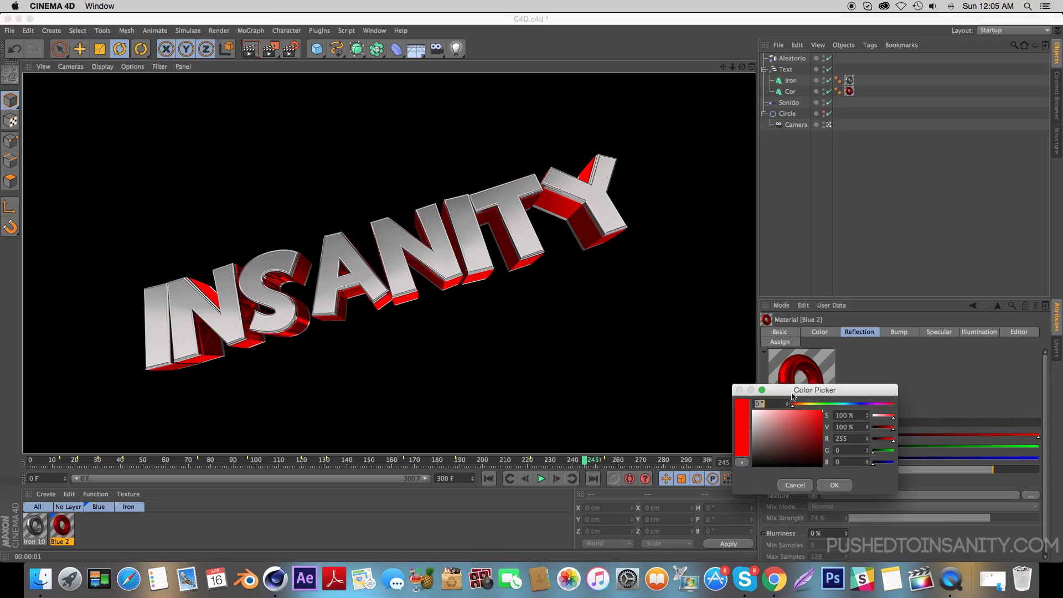
pyautogui.moveTo(801, 406); pyautogui.dragTo(815, 405)
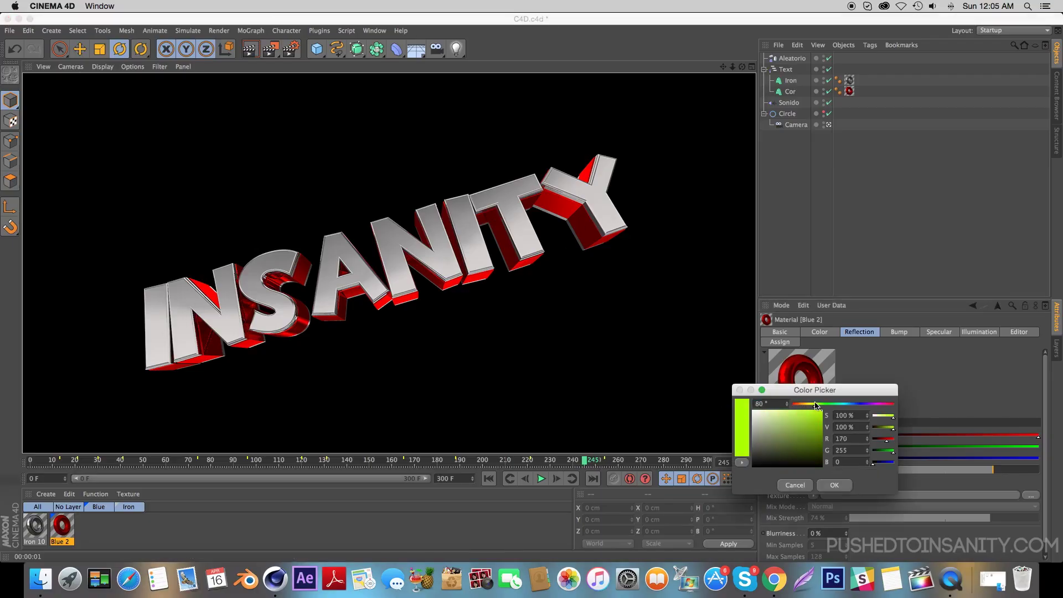
pyautogui.click(831, 485)
pyautogui.click(819, 332)
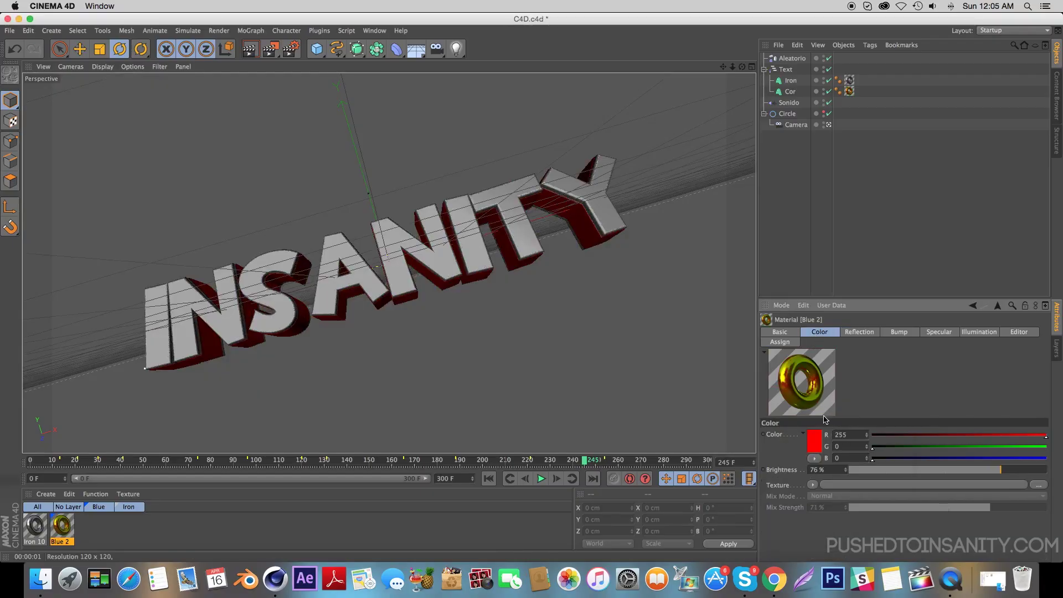
pyautogui.click(817, 441)
pyautogui.click(817, 404)
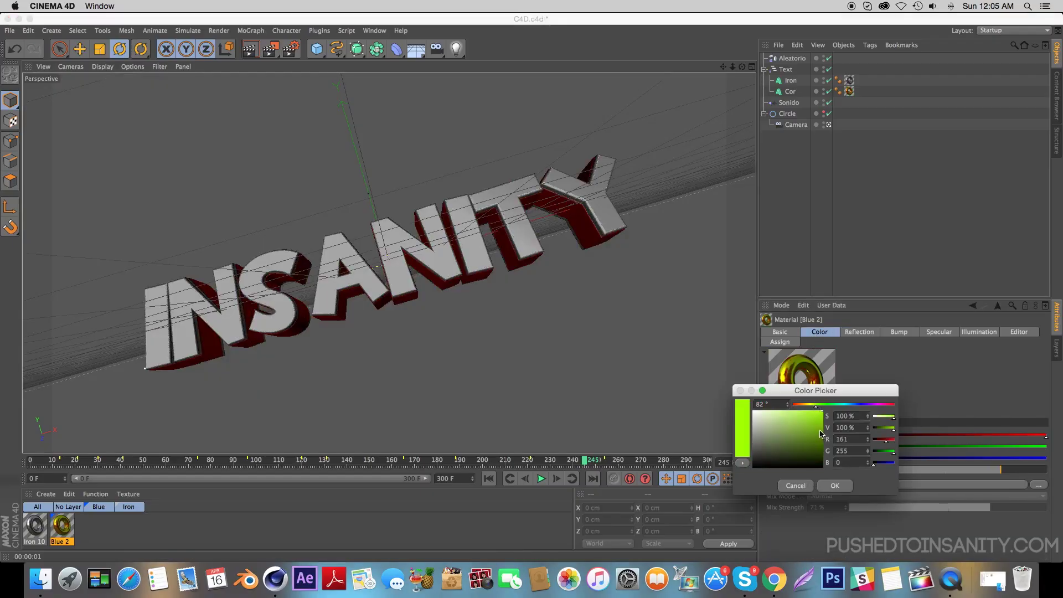
pyautogui.click(834, 485)
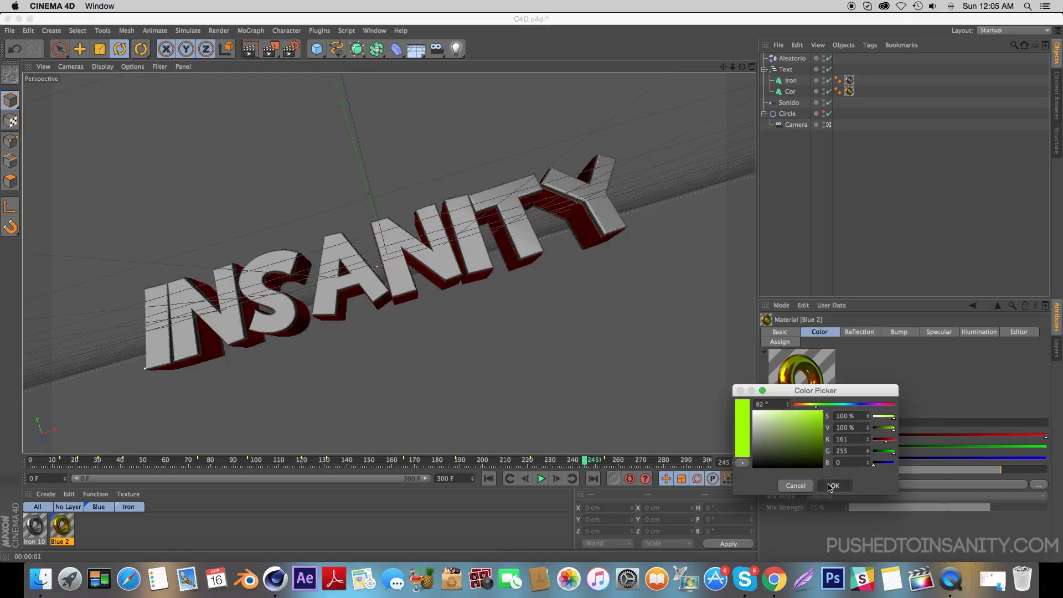
pyautogui.click(249, 49)
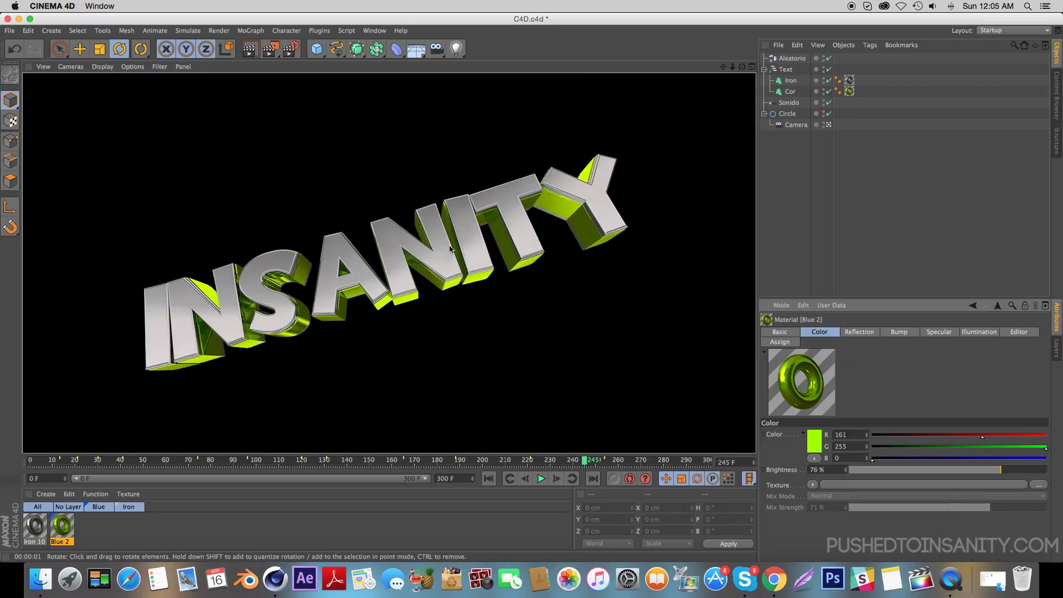
pyautogui.hotkey('ctrl', 'z')
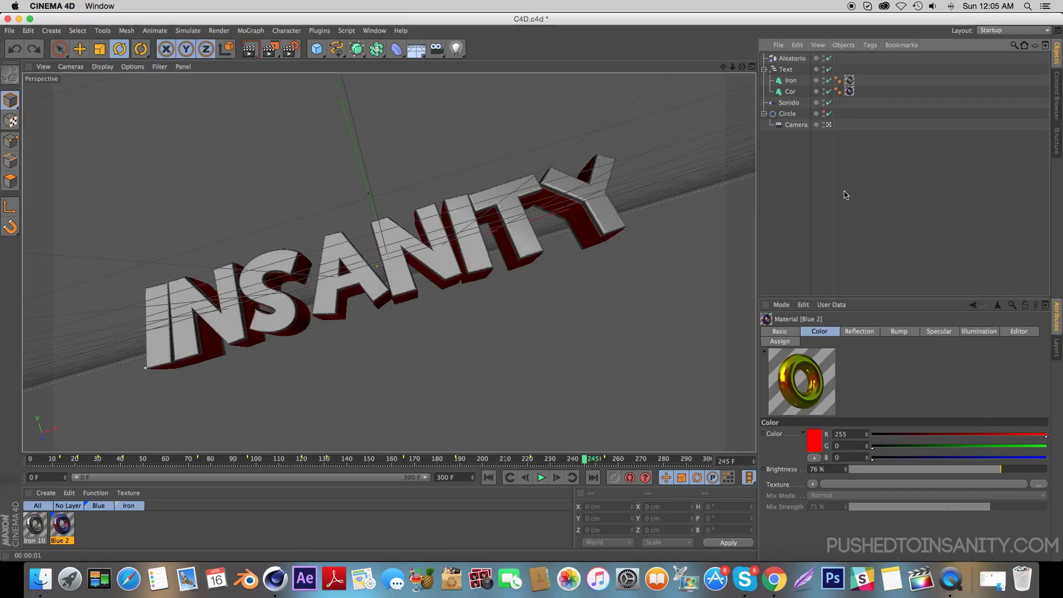
pyautogui.hotkey('ctrl', 'z')
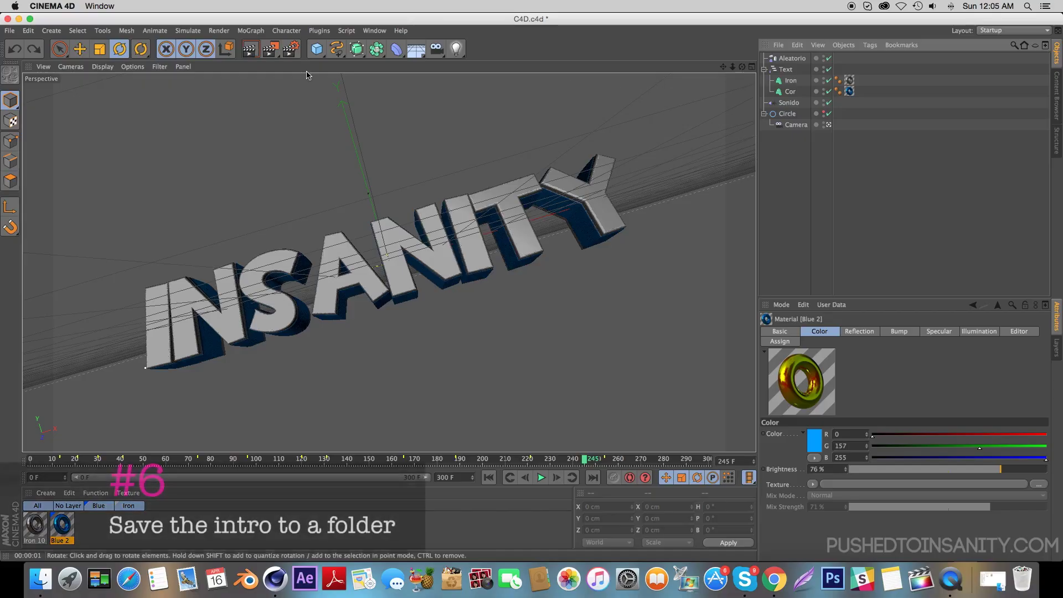
# Step: Set render output to save as 'Render' in a new Render folder on the Desktop
pyautogui.click(291, 49)
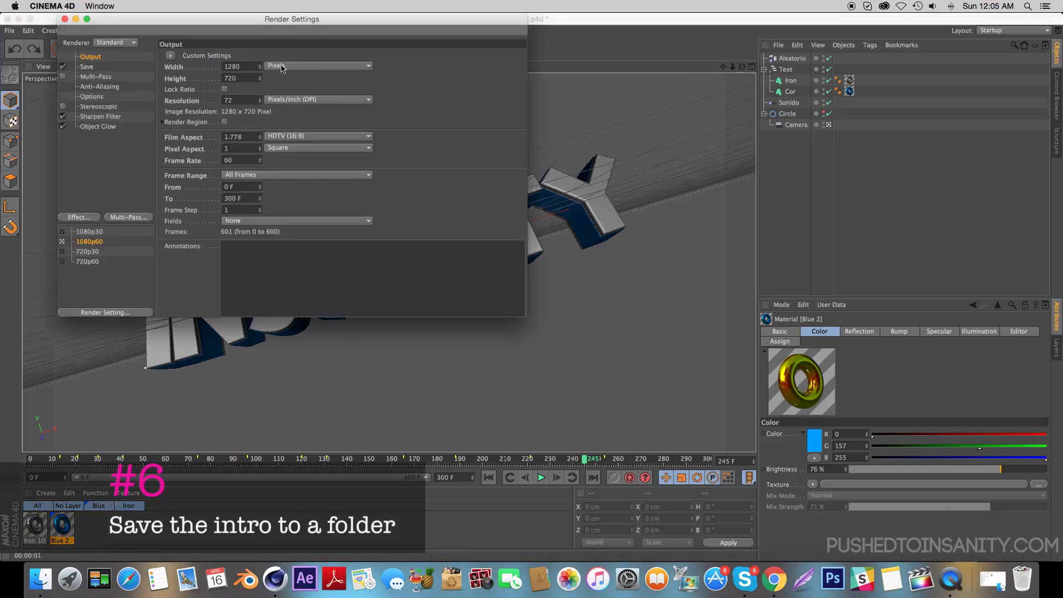
pyautogui.click(107, 69)
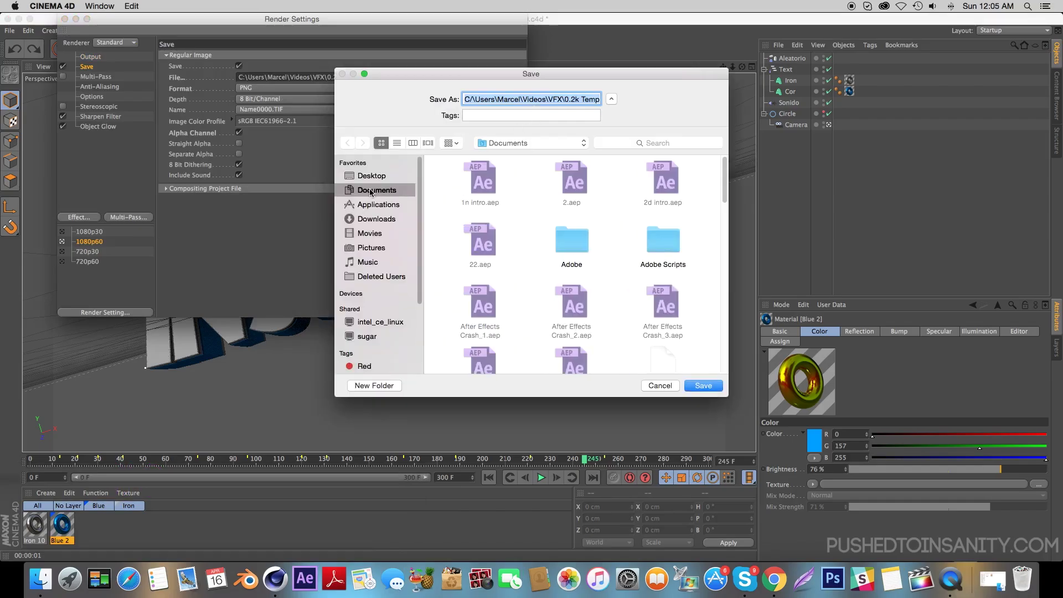
pyautogui.click(372, 176)
pyautogui.click(383, 386)
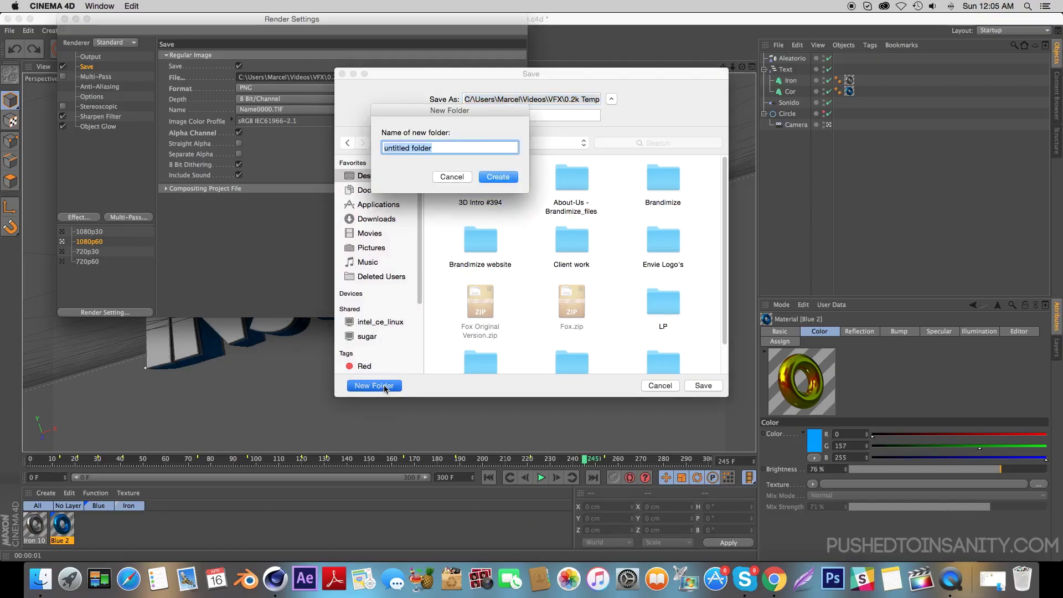
pyautogui.write('Render')
pyautogui.press('Return')
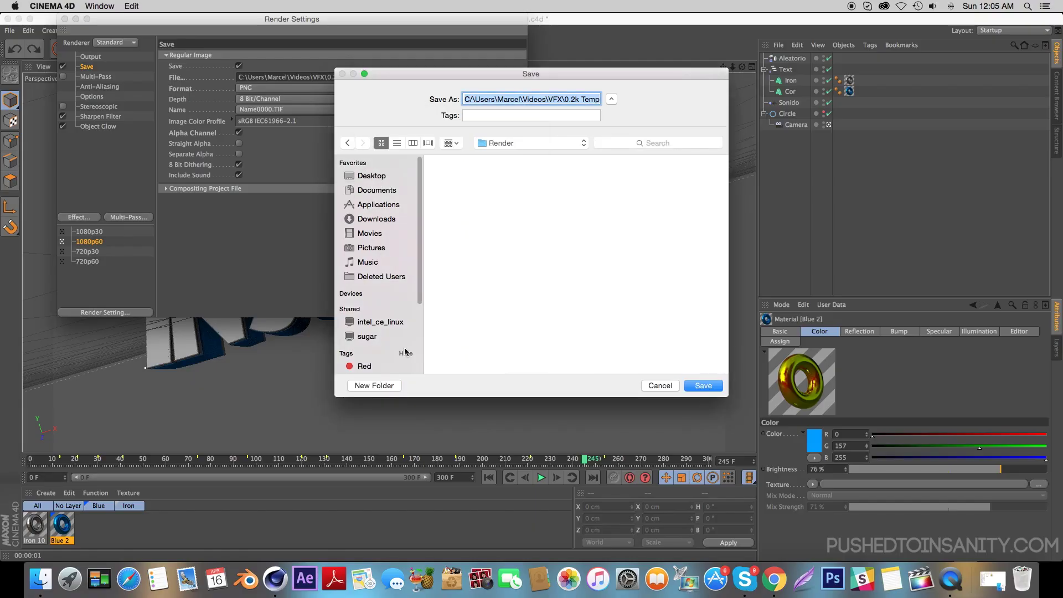
pyautogui.write('Remd')
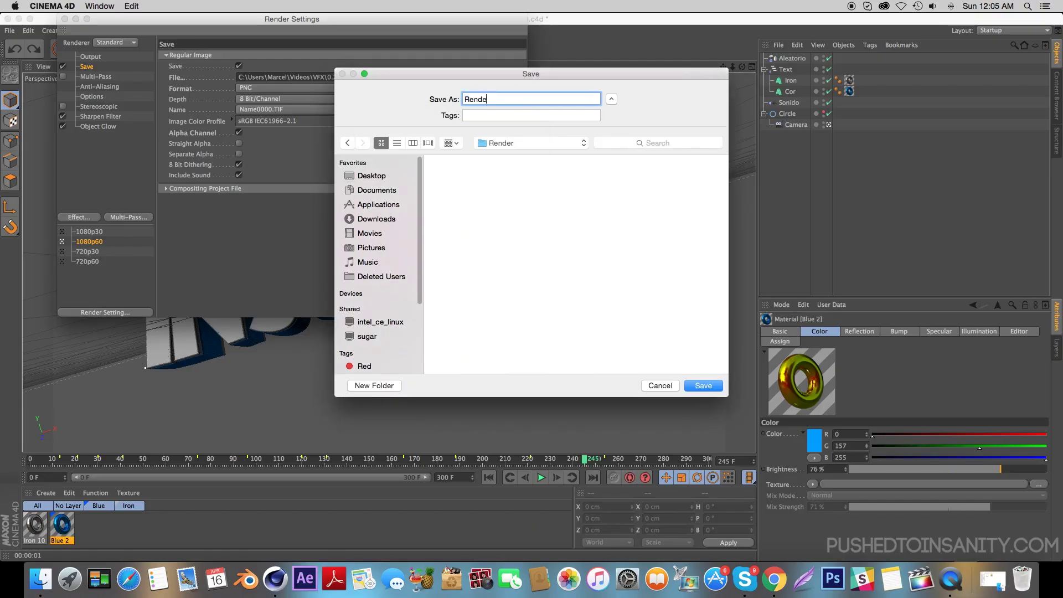
pyautogui.click(698, 386)
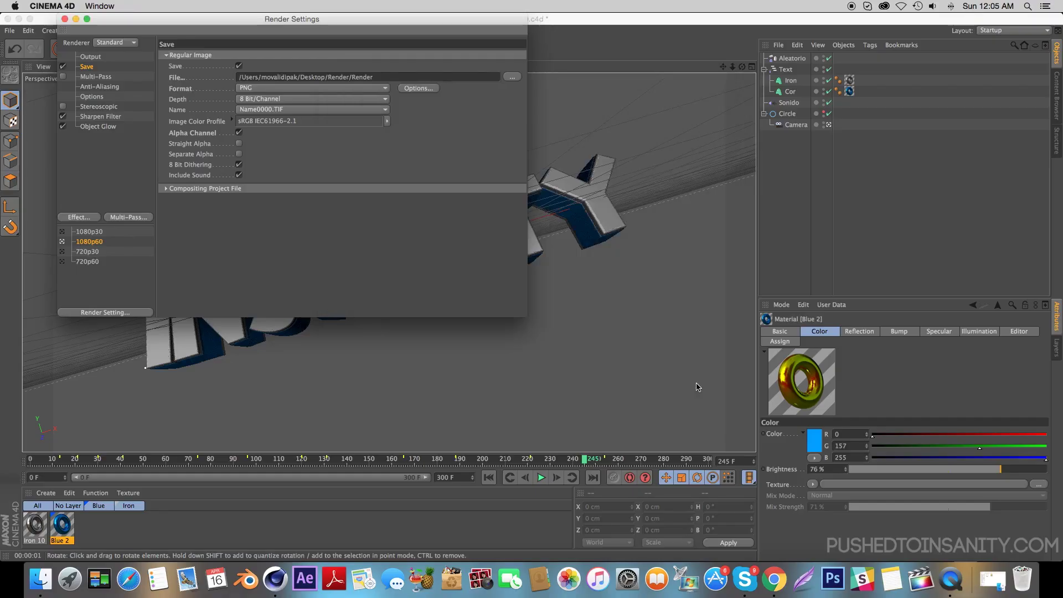
pyautogui.click(65, 20)
# Step: Render the INSANITY animation to the Picture Viewer and zoom the preview to fit
pyautogui.click(269, 51)
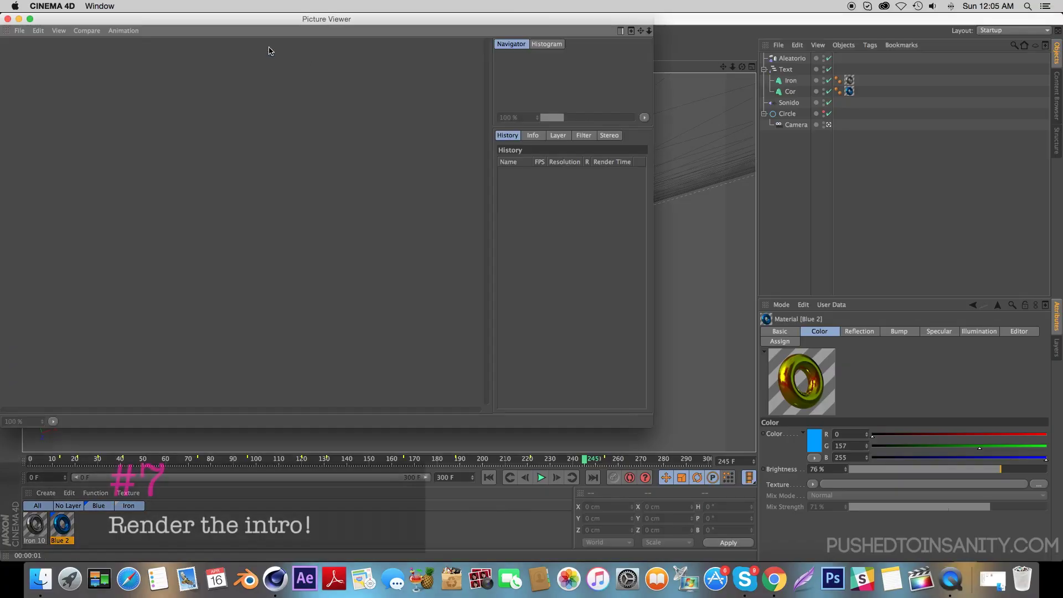
pyautogui.moveTo(564, 117); pyautogui.dragTo(558, 119)
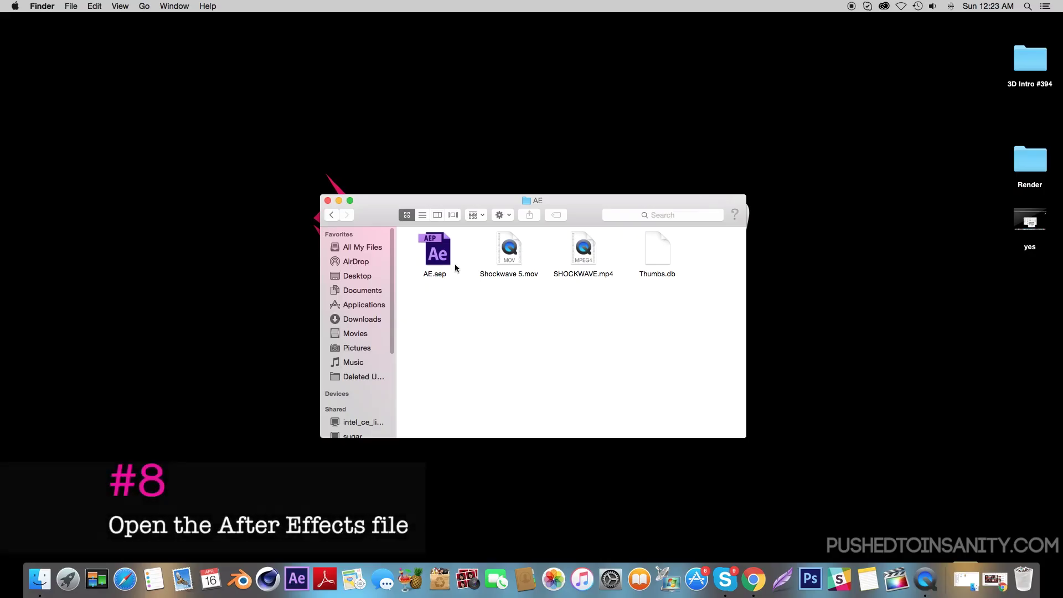
# Step: Open AE.aep with Adobe After Effects CC 2014 from Finder
pyautogui.rightClick(432, 247)
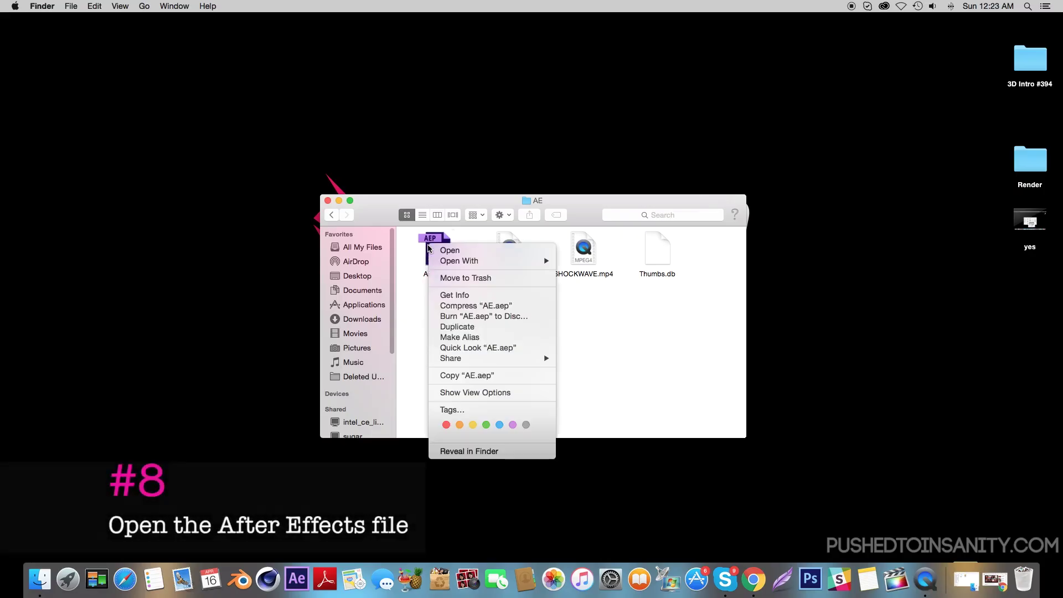
pyautogui.moveTo(479, 264)
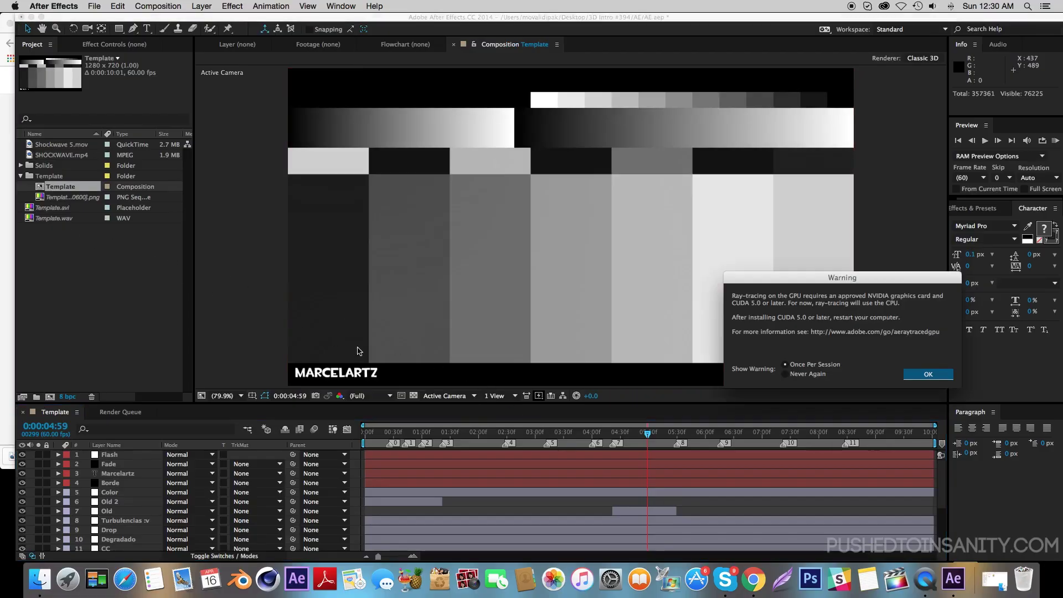
# Step: Dismiss the ray-tracing warning and delete the Marcelartz text layer from the Template composition
pyautogui.click(927, 374)
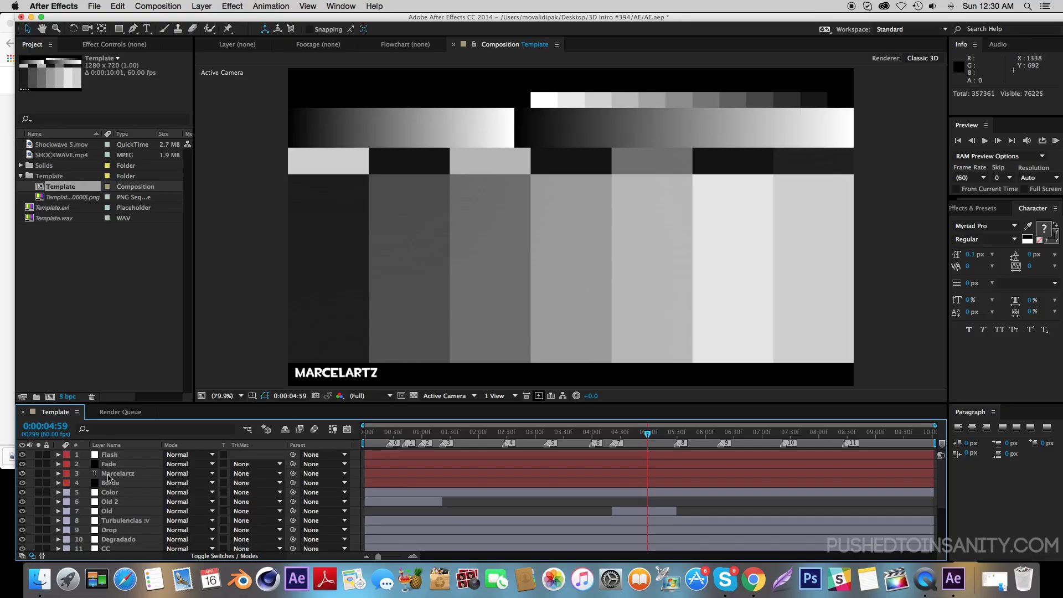
pyautogui.click(115, 475)
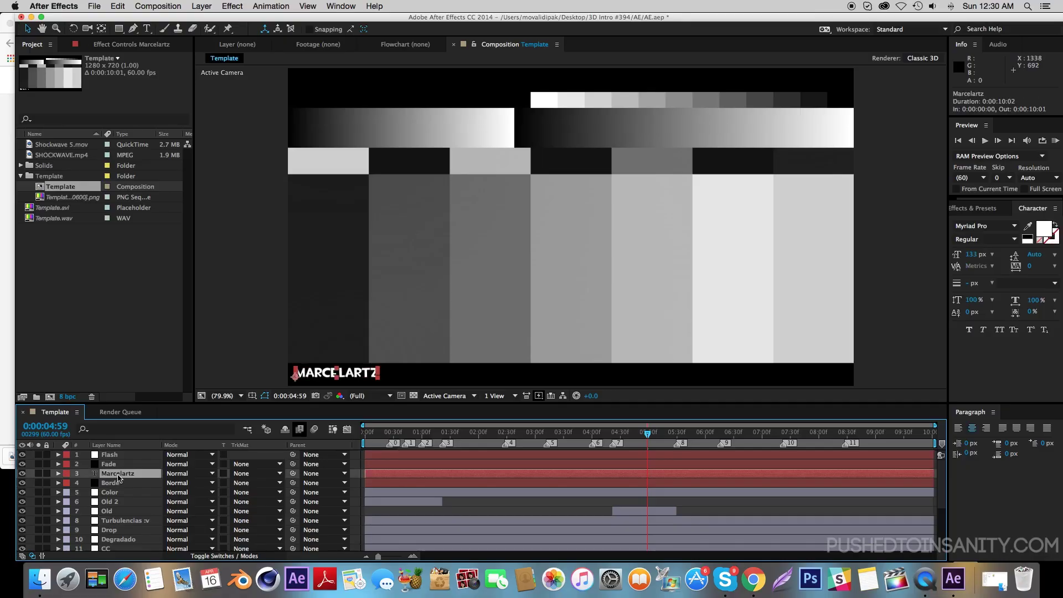
pyautogui.press('Delete')
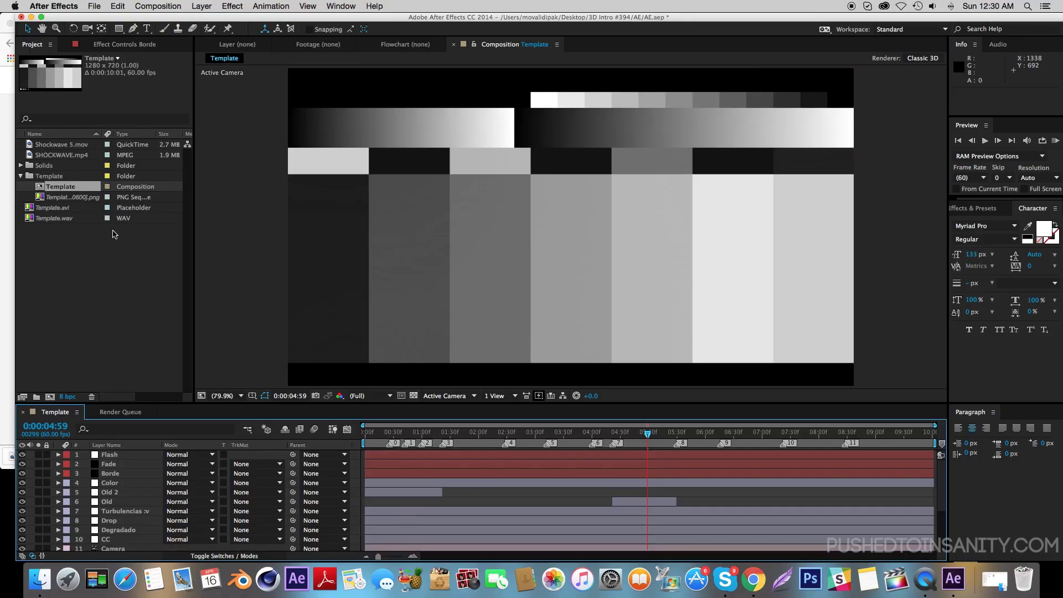
pyautogui.click(61, 219)
# Step: Try replacing the Template.wav footage, then force quit the Adobe Application Manager
pyautogui.rightClick(61, 220)
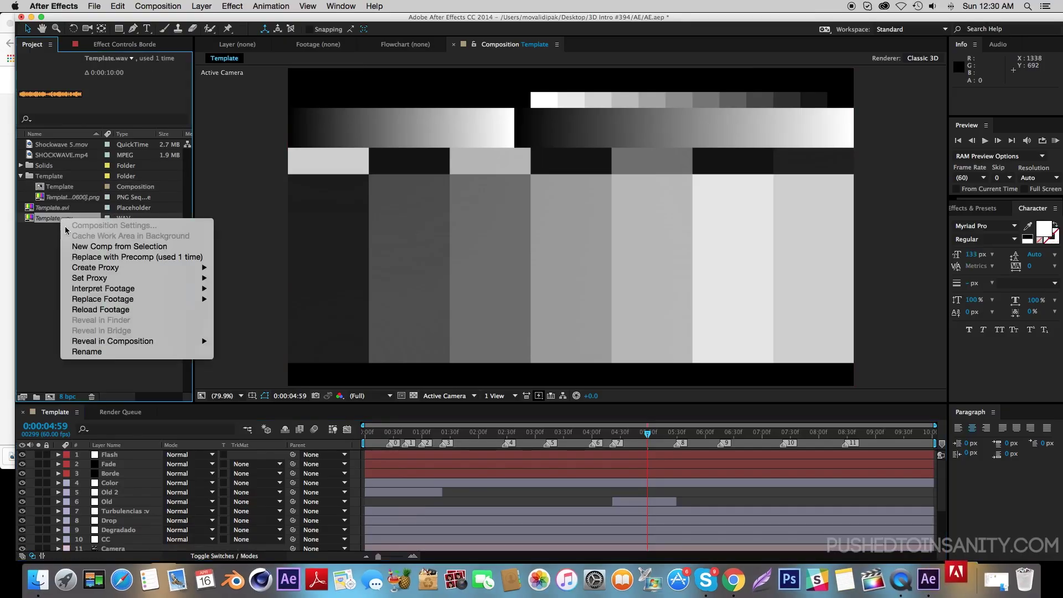
pyautogui.moveTo(98, 300)
pyautogui.click(240, 299)
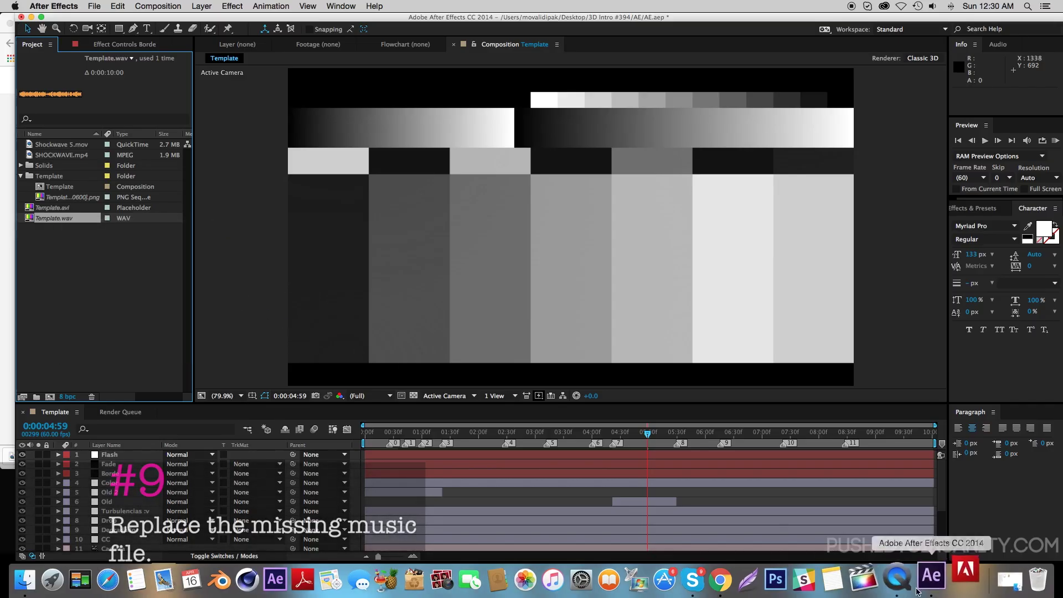
pyautogui.rightClick(957, 573)
pyautogui.click(971, 527)
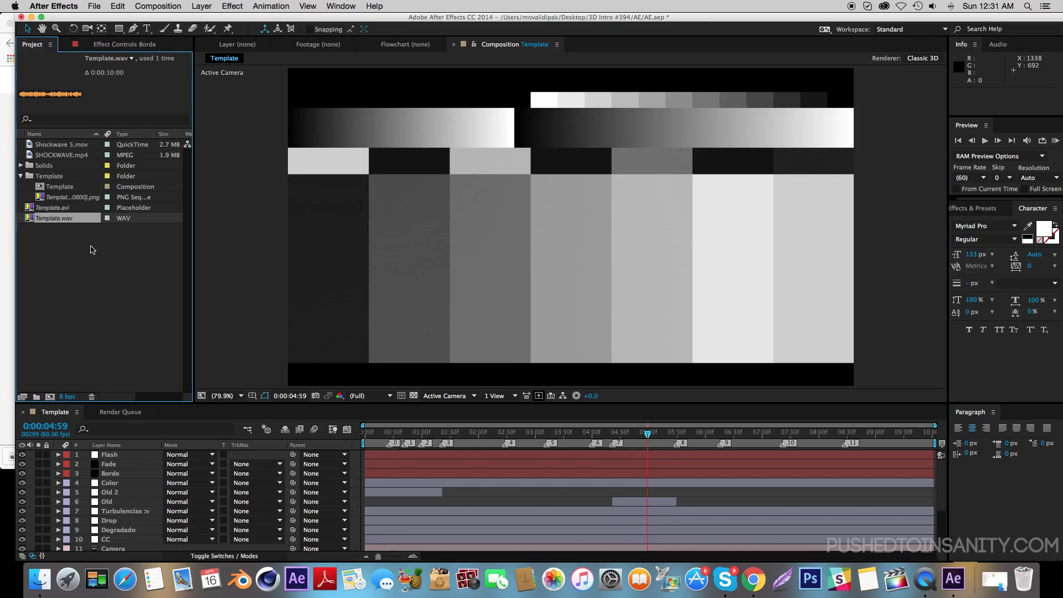
# Step: Replace the Template.wav footage with Template.wav from the 3D Intro #394 folder
pyautogui.hotkey('ctrl', 'h')
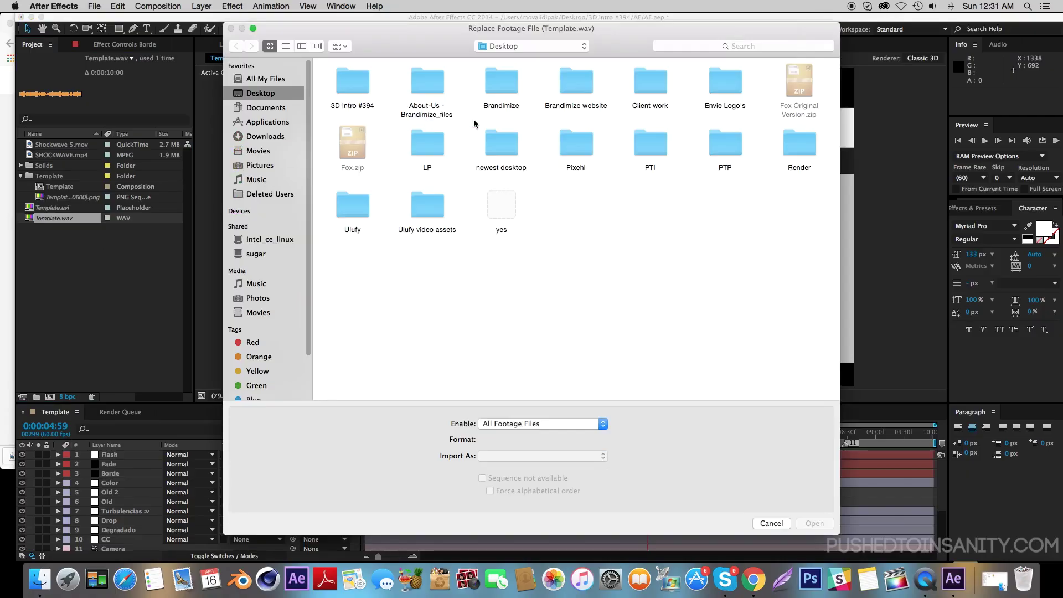
pyautogui.doubleClick(365, 75)
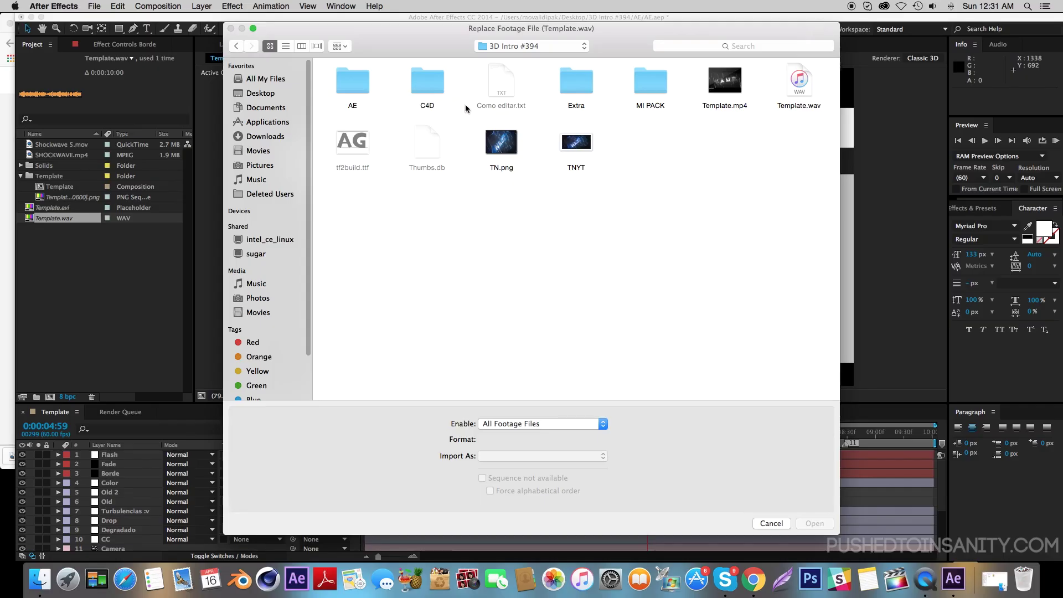
pyautogui.click(801, 88)
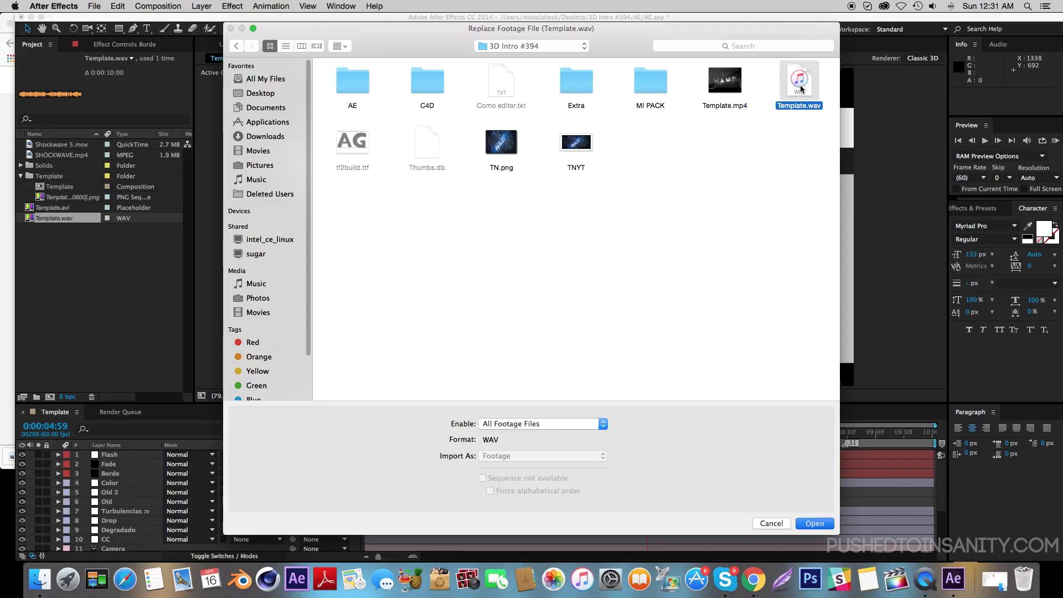
pyautogui.doubleClick(799, 85)
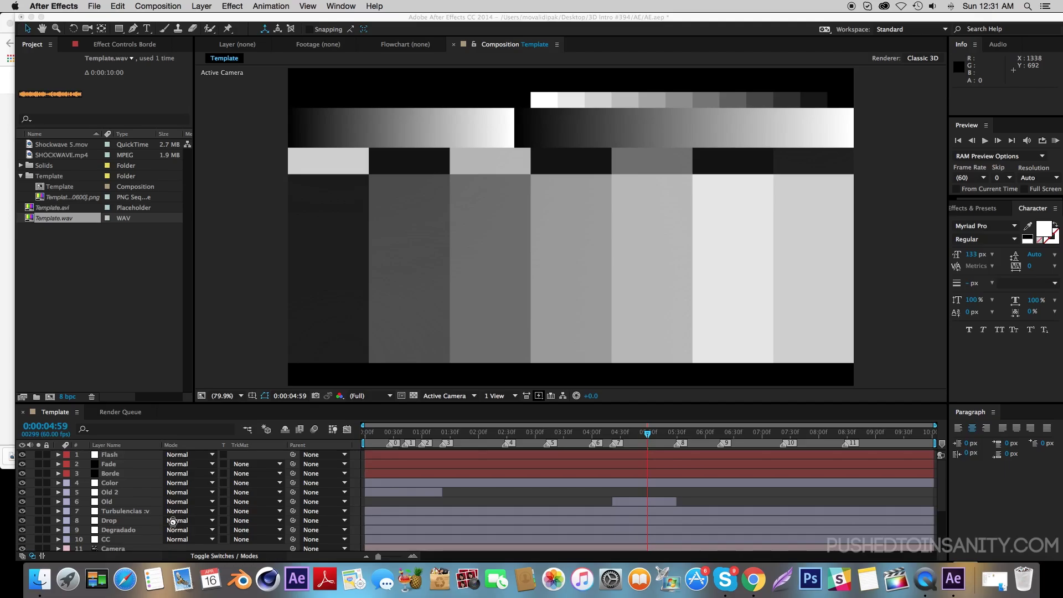
pyautogui.scroll(-5, 943, 523)
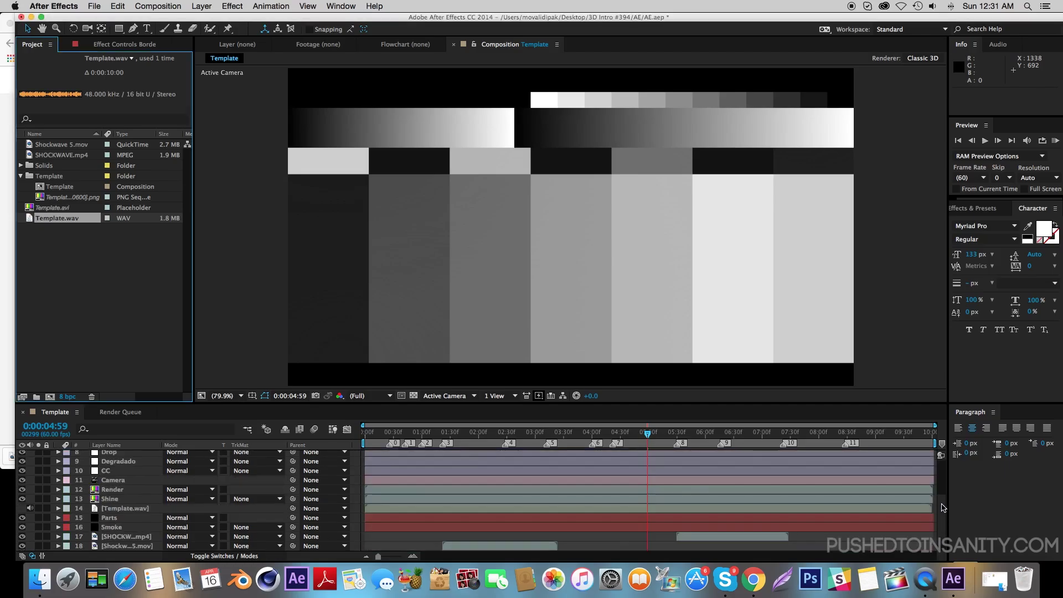
pyautogui.scroll(3, 943, 507)
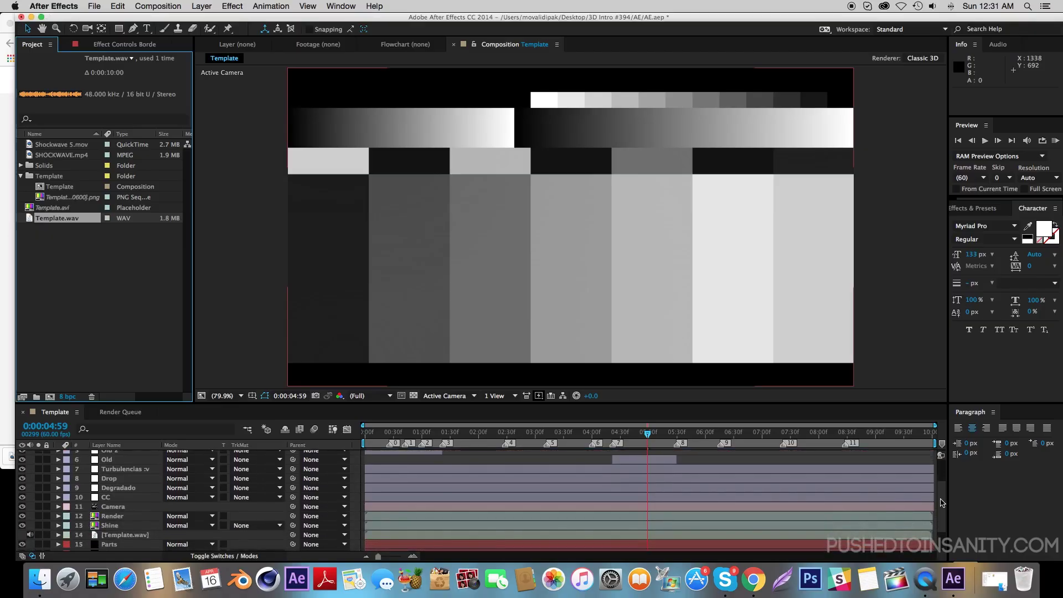
pyautogui.scroll(-2, 942, 502)
pyautogui.scroll(-2, 942, 502)
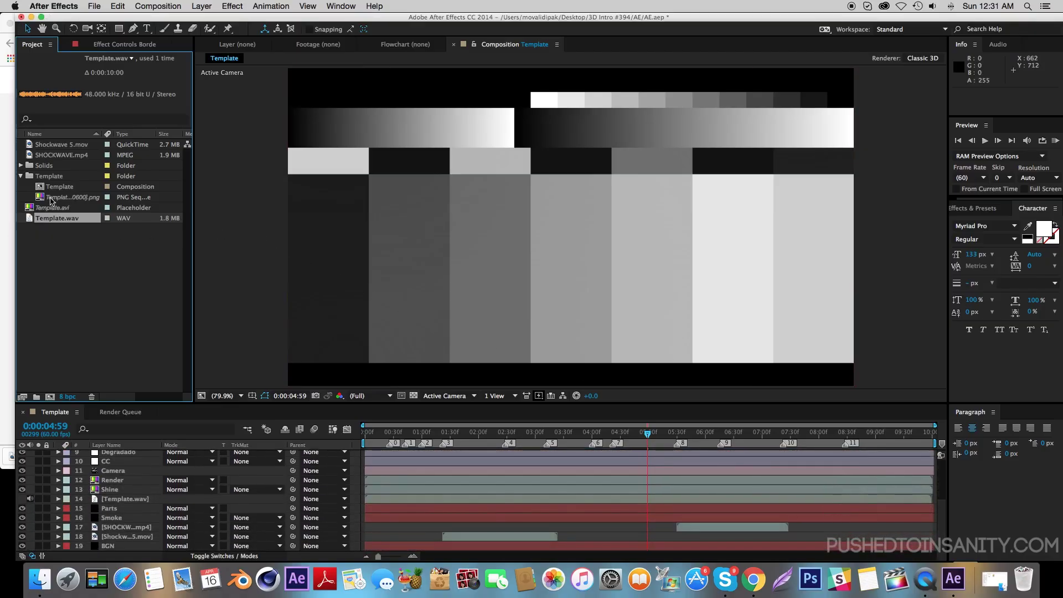
pyautogui.click(22, 166)
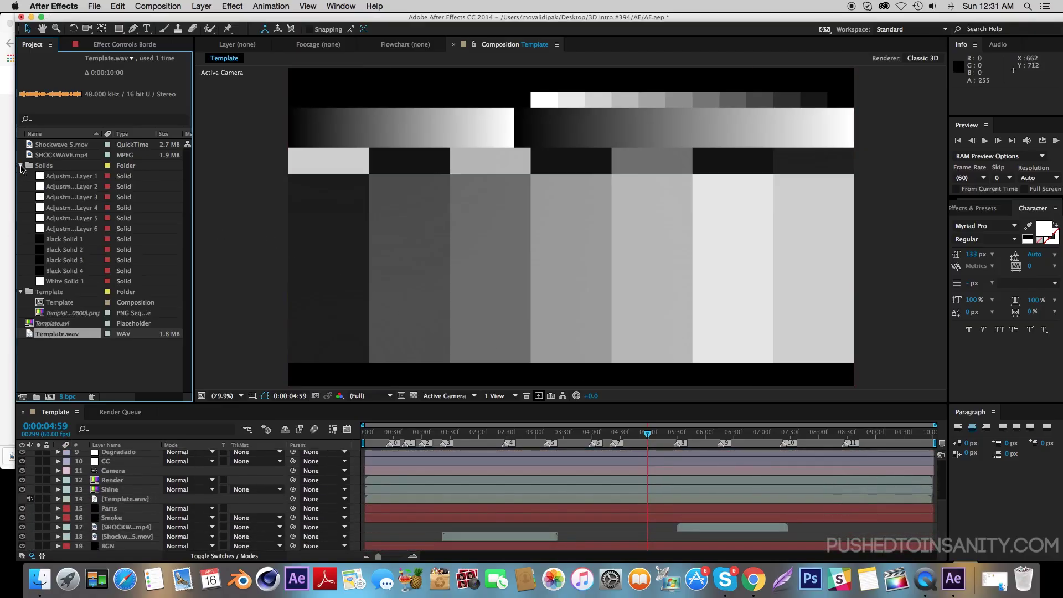
pyautogui.click(21, 166)
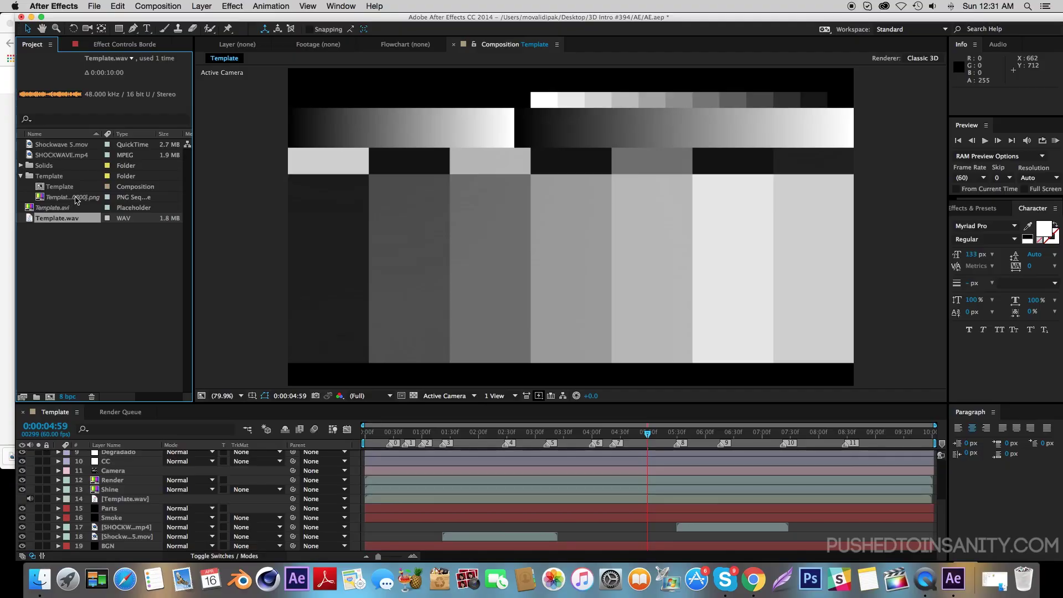
# Step: Replace the intro PNG sequence with Desktop/Render/Render0000.png imported as a PNG sequence
pyautogui.rightClick(76, 199)
pyautogui.moveTo(136, 280)
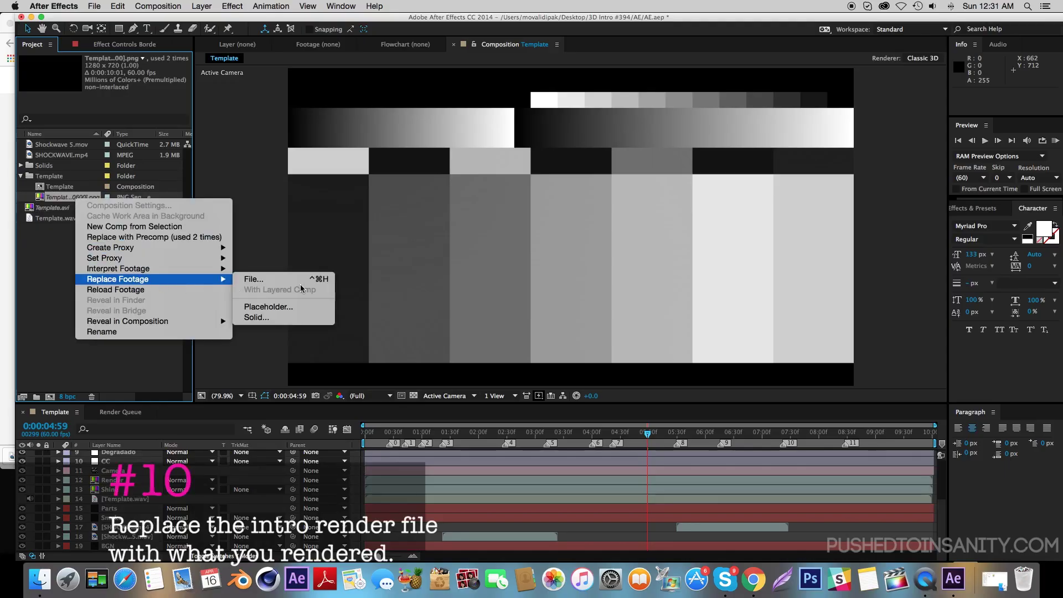
pyautogui.click(253, 278)
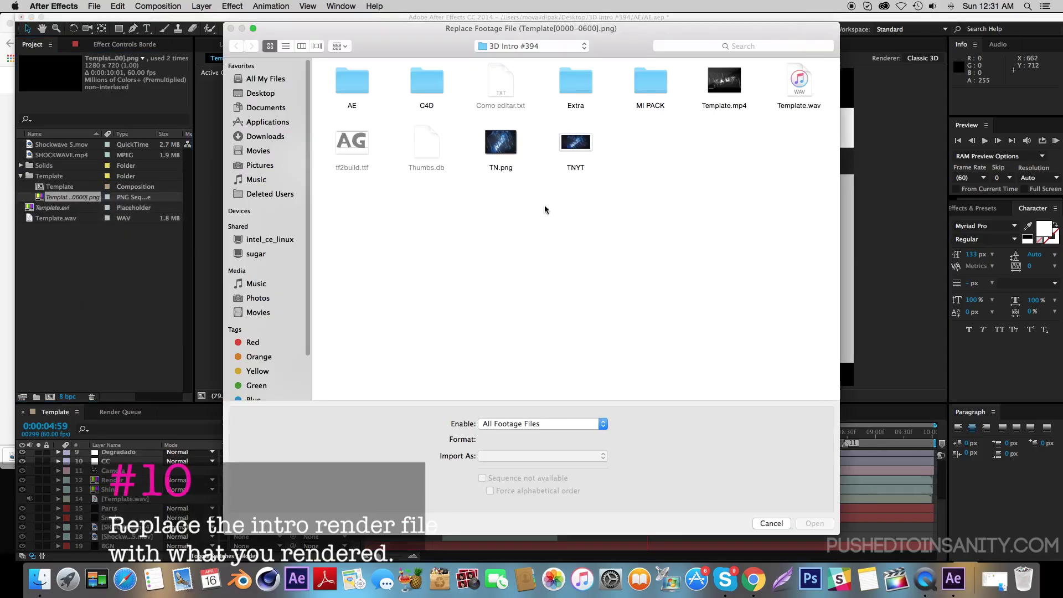
pyautogui.click(271, 94)
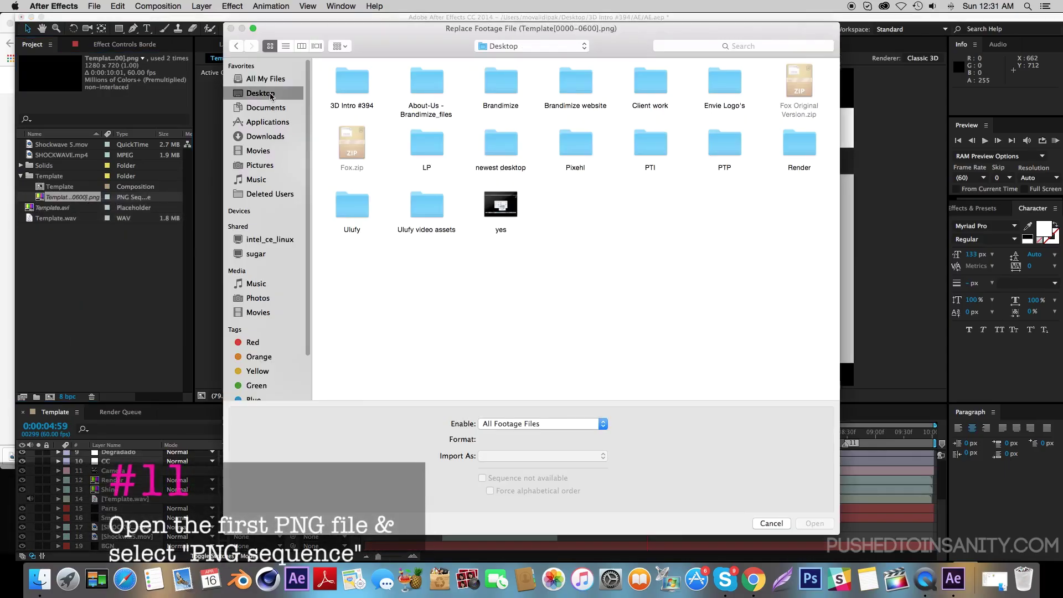
pyautogui.doubleClick(785, 151)
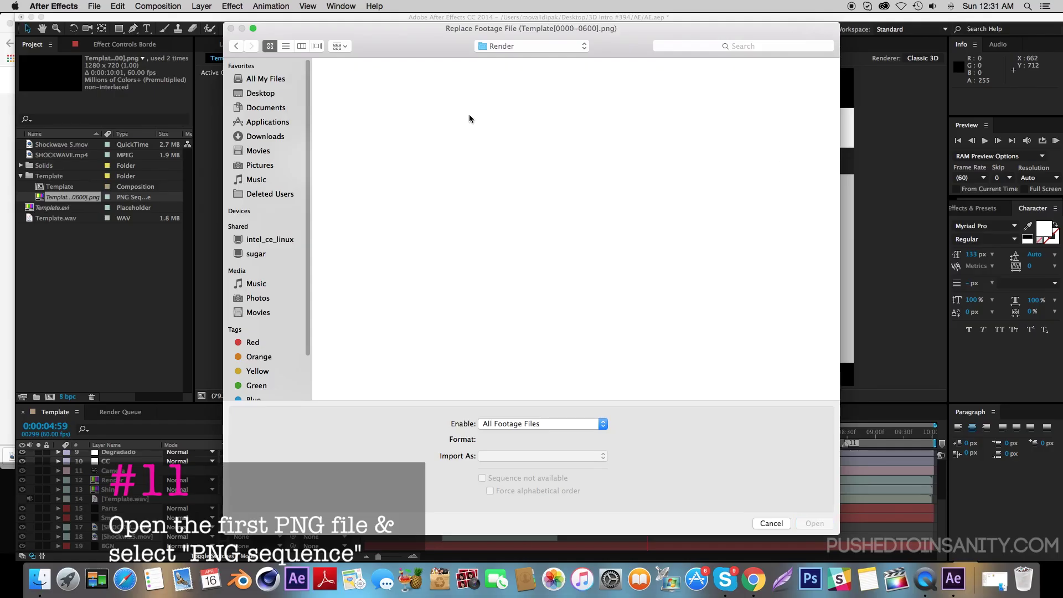
pyautogui.click(445, 88)
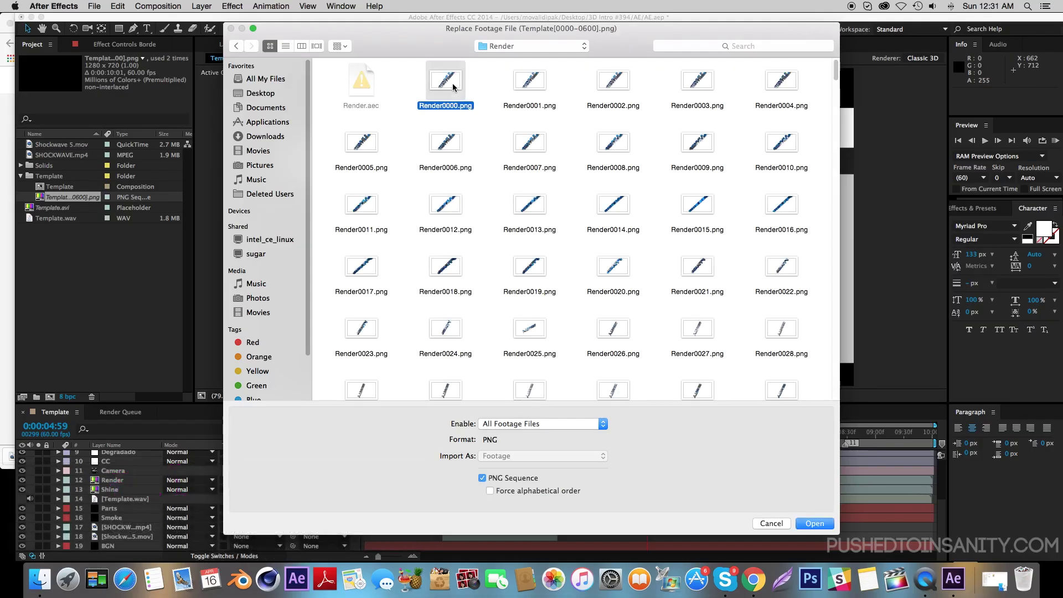
pyautogui.click(517, 477)
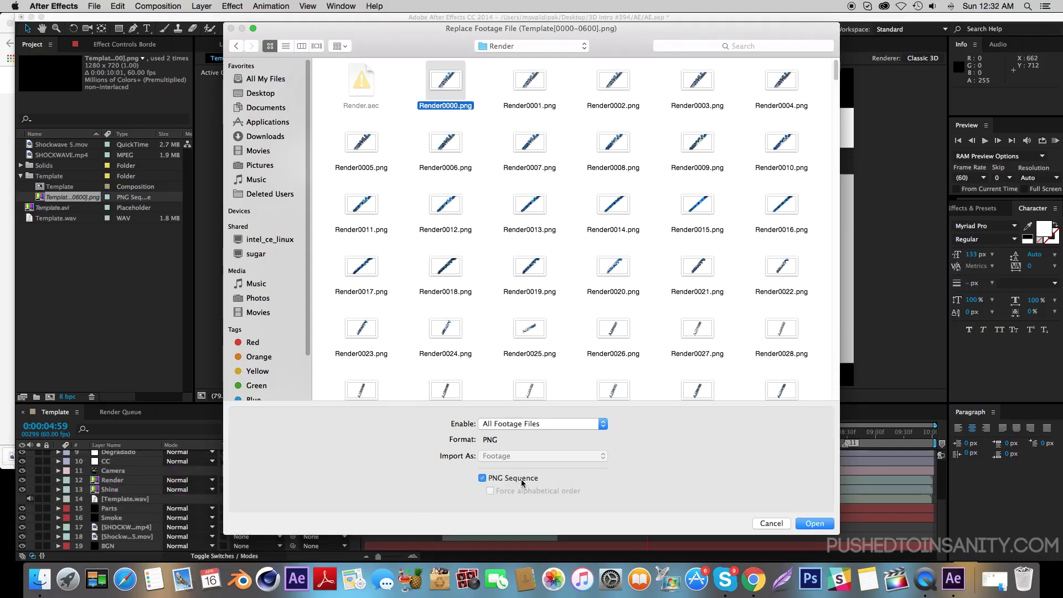
pyautogui.click(517, 477)
pyautogui.click(813, 523)
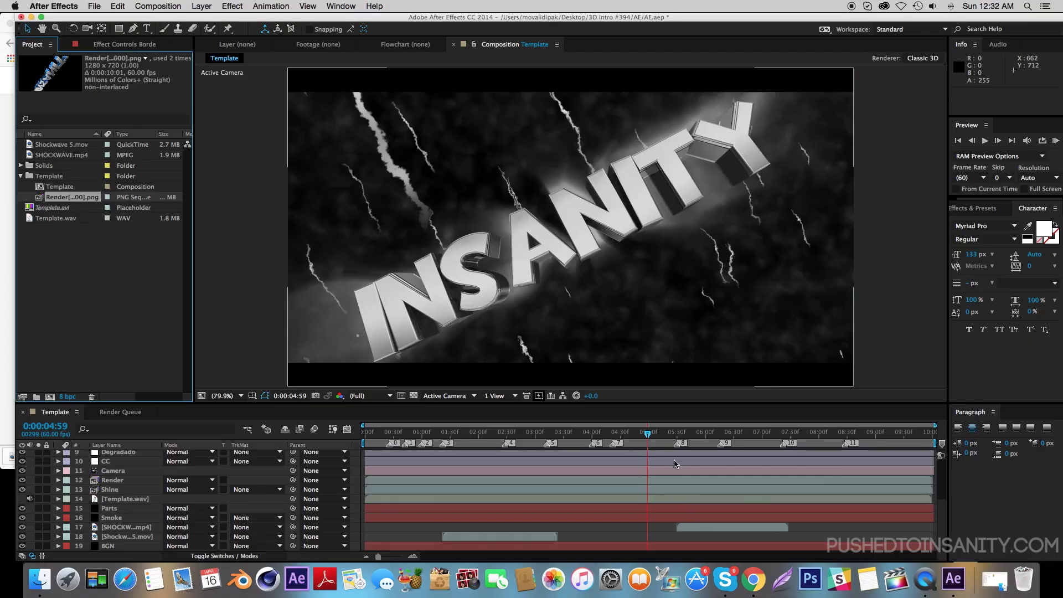
pyautogui.click(710, 433)
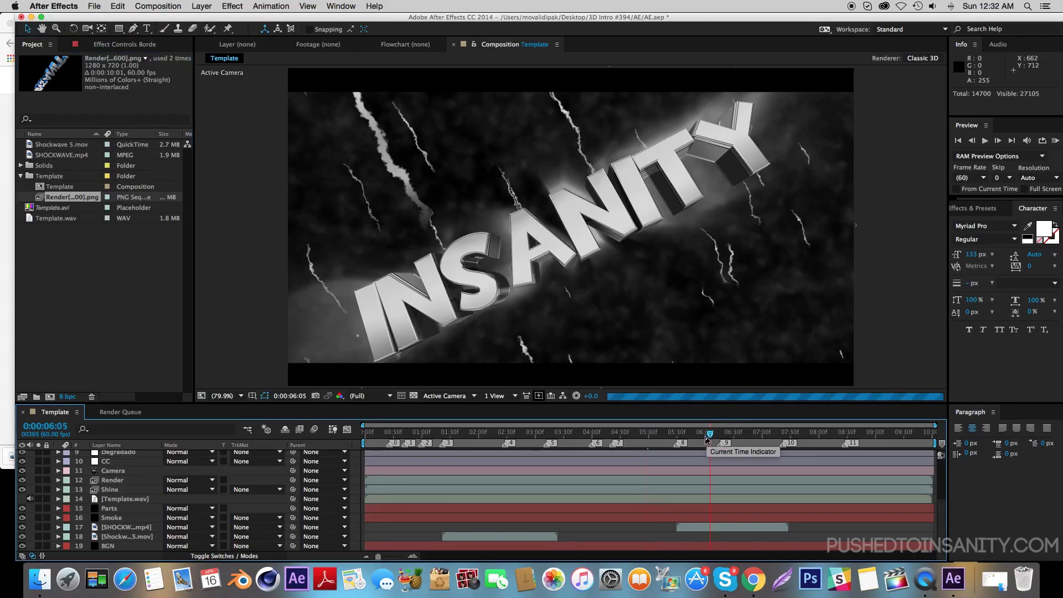
pyautogui.click(625, 437)
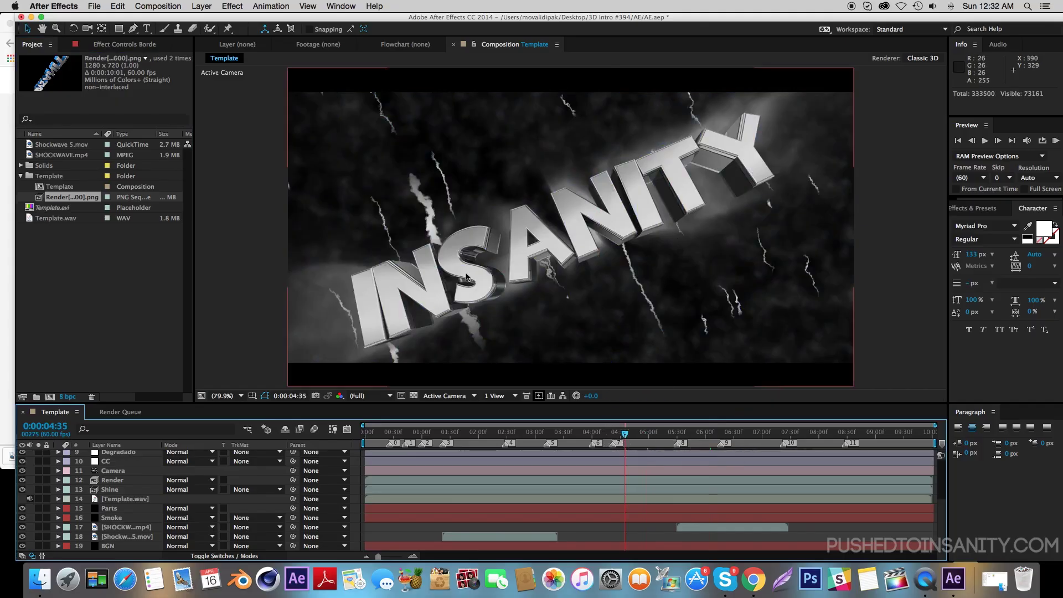
# Step: Queue the Template composition and render it losslessly to Template.mov (601 frames)
pyautogui.click(160, 5)
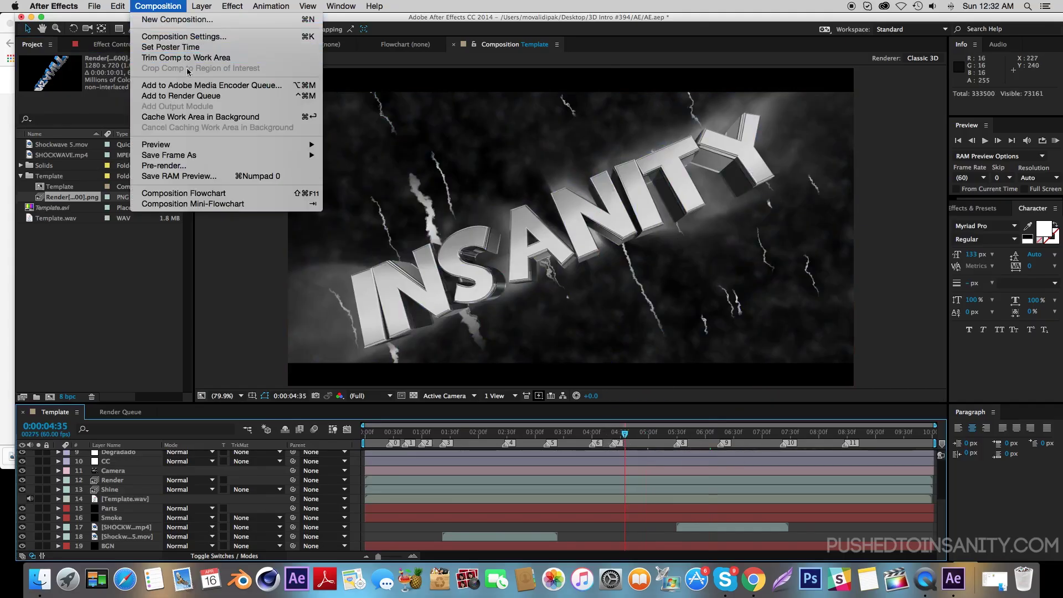
pyautogui.click(233, 97)
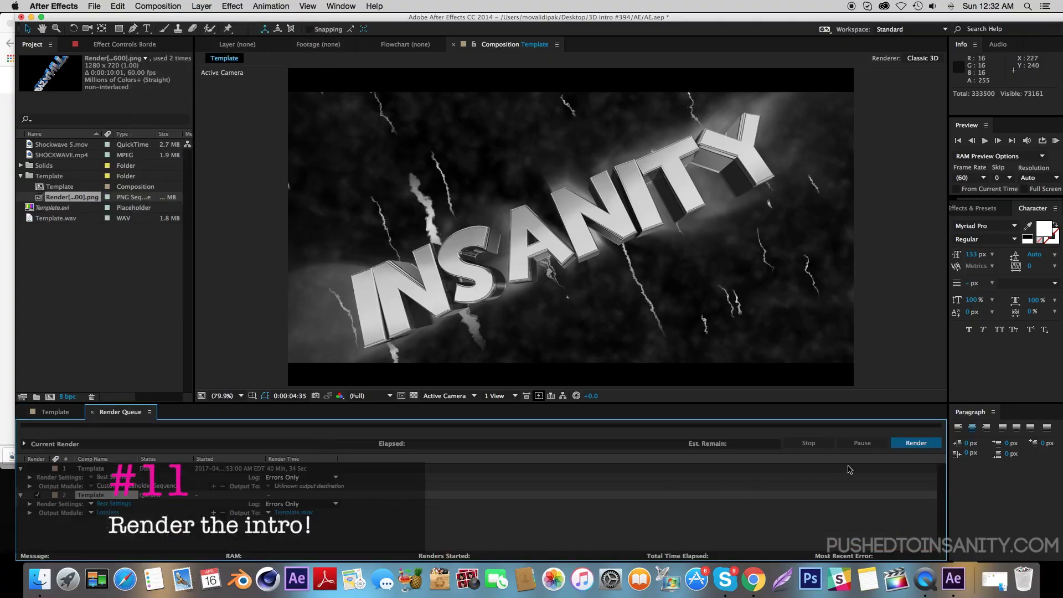
pyautogui.click(901, 444)
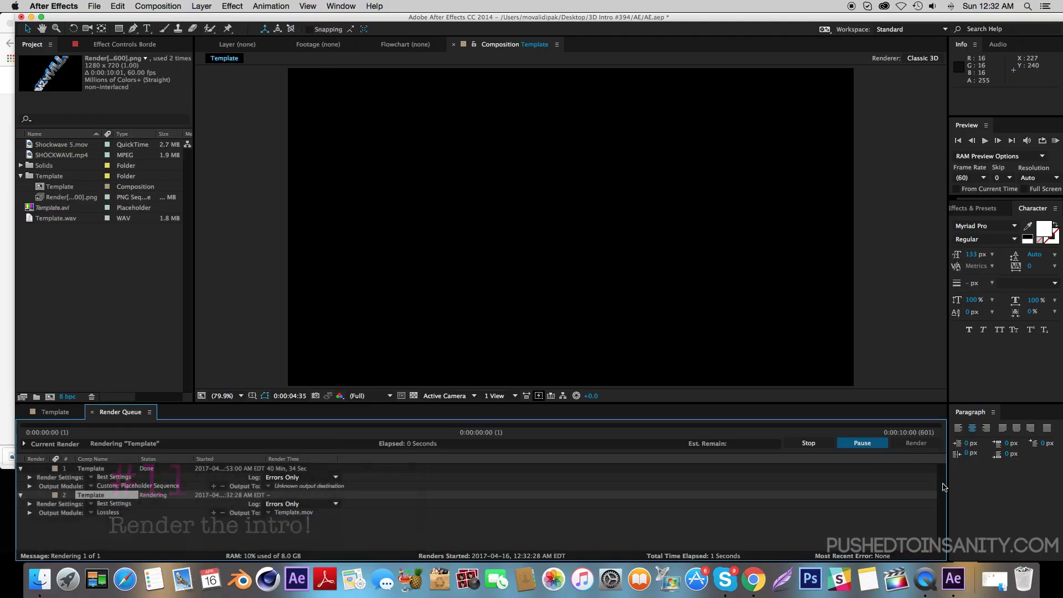